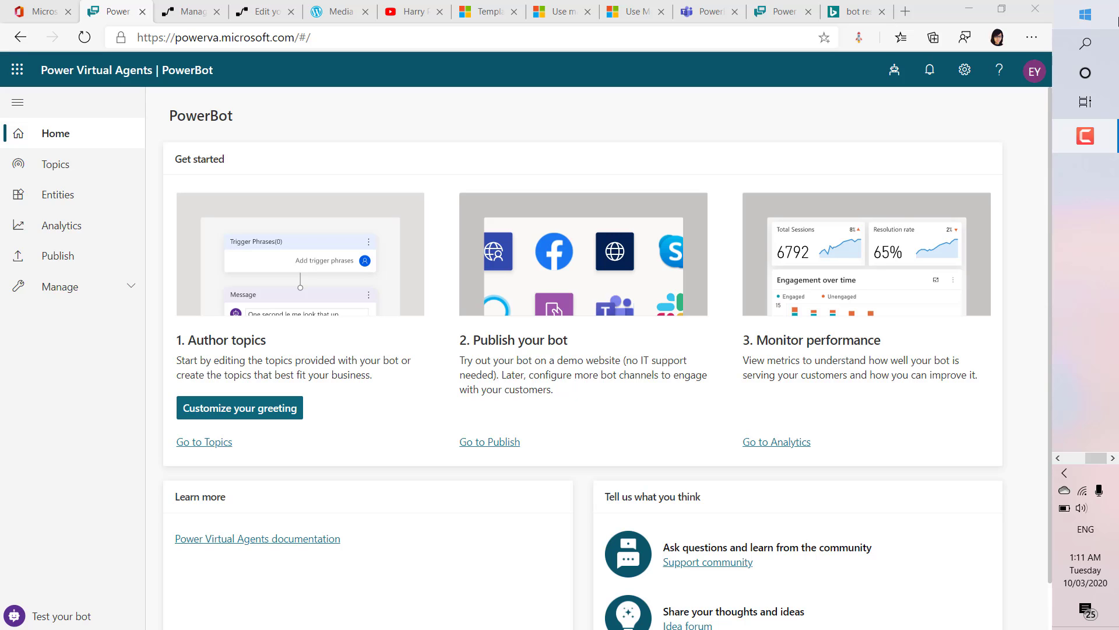
- Search the web for "power automate and markdown language" and open the Microsoft article on using Markdown in Power Automate approvals
click(906, 11)
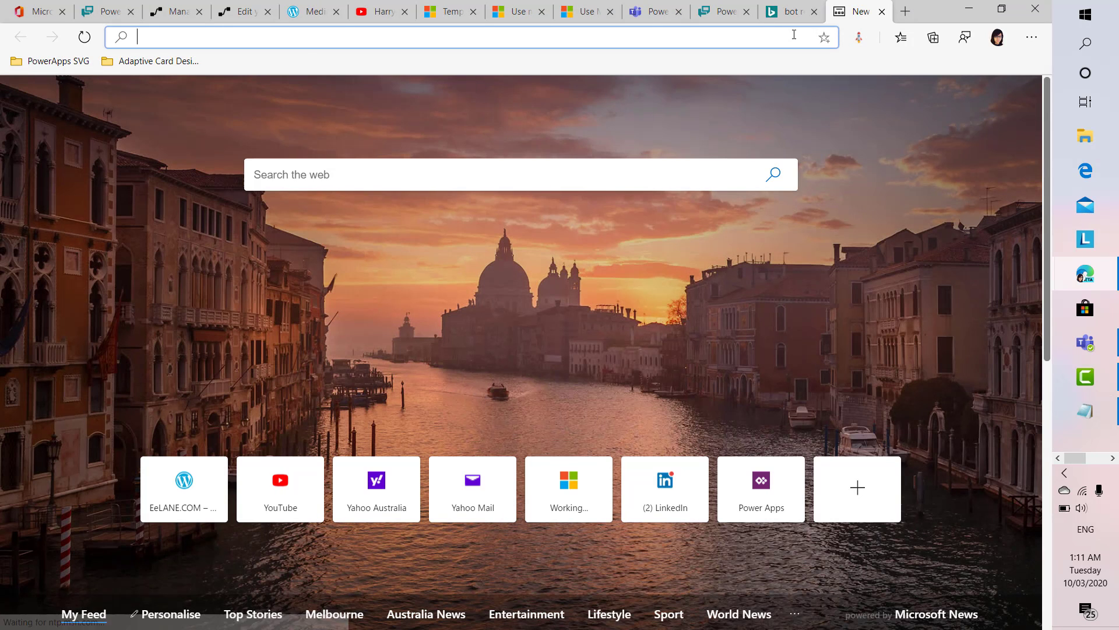
text(power)
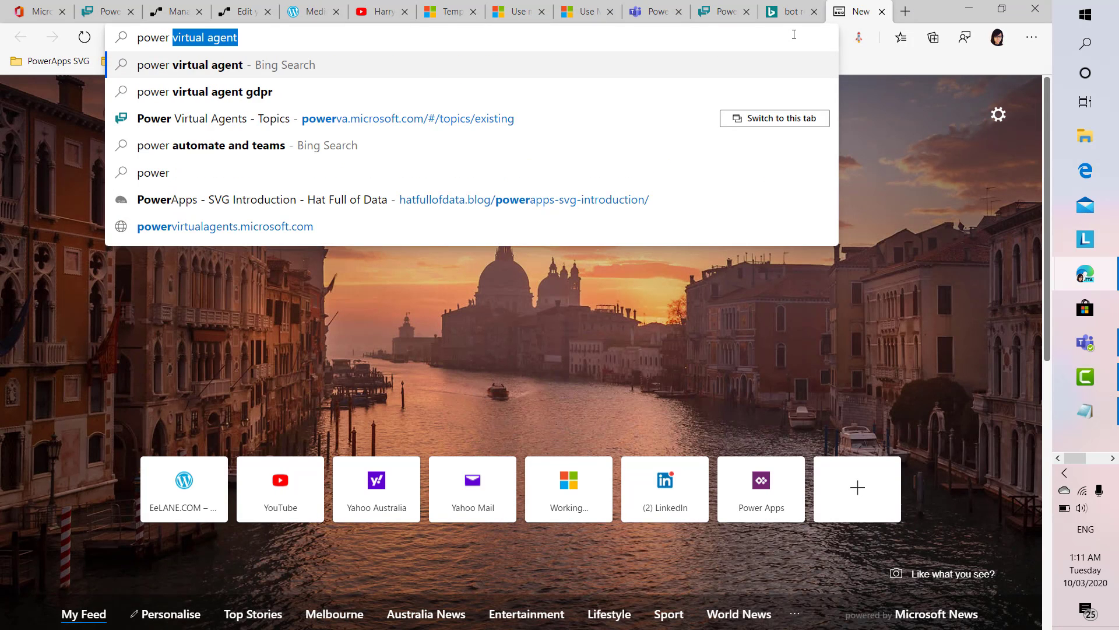
text( automate)
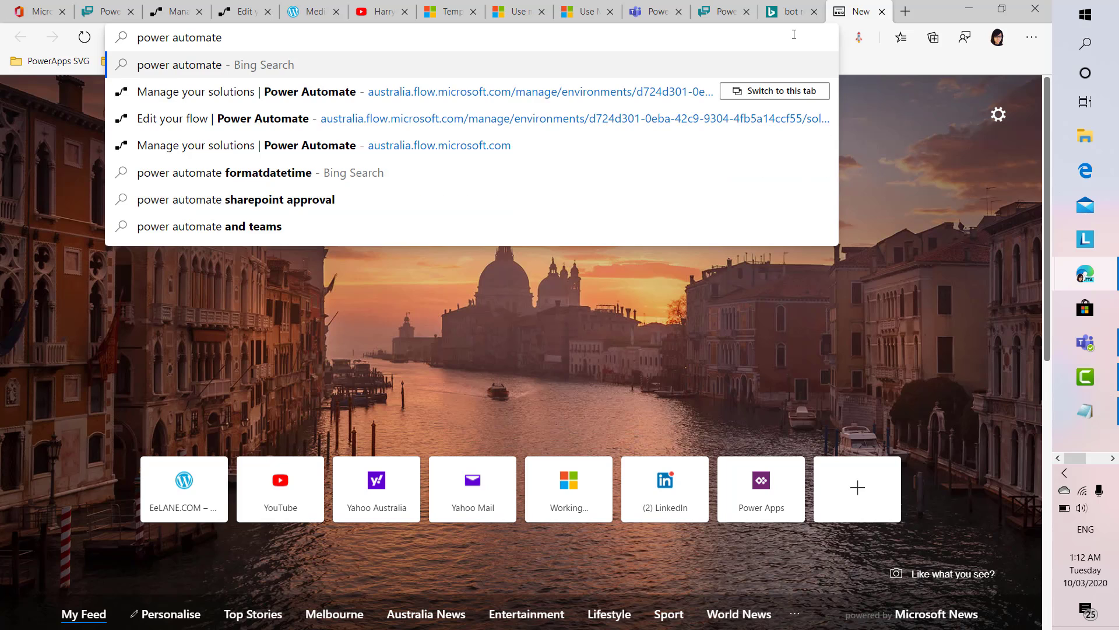
text( and mark)
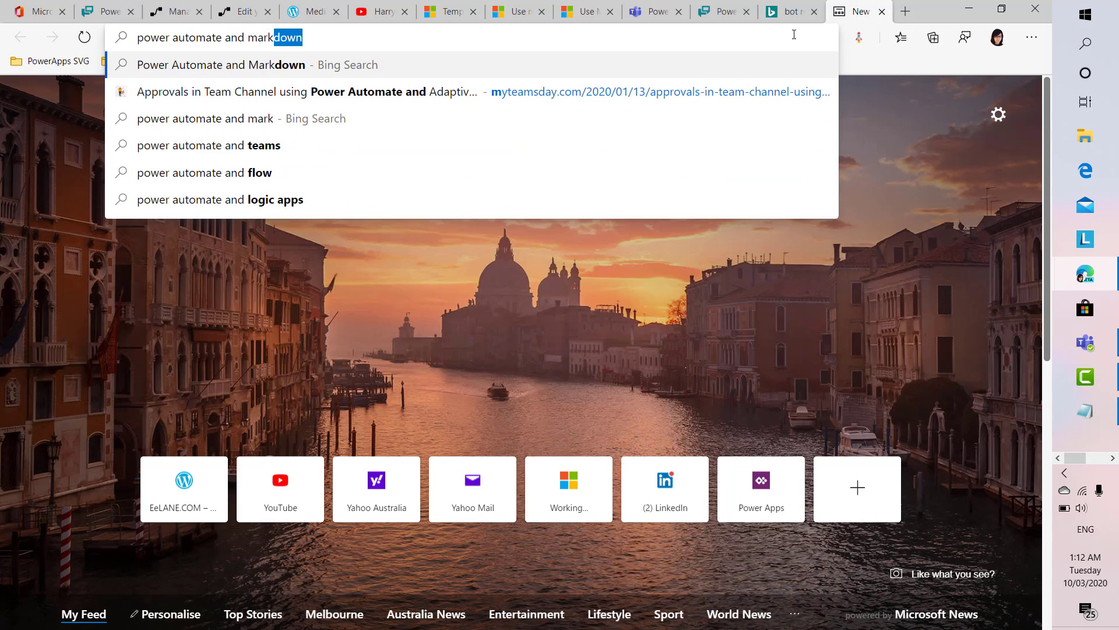
text(down lan)
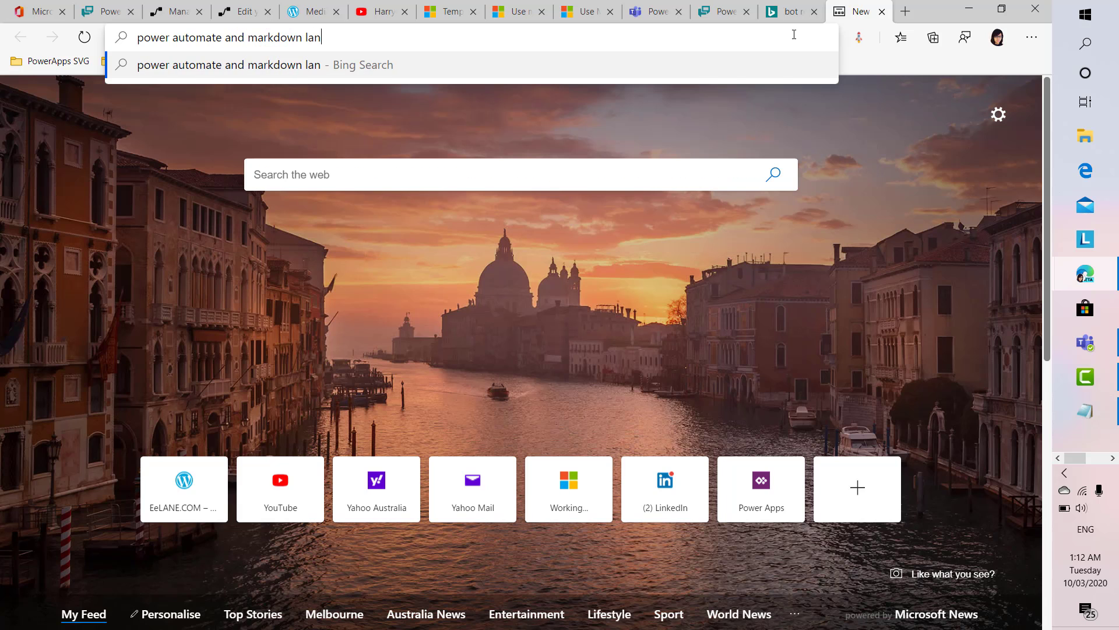
text(guage)
key(Return)
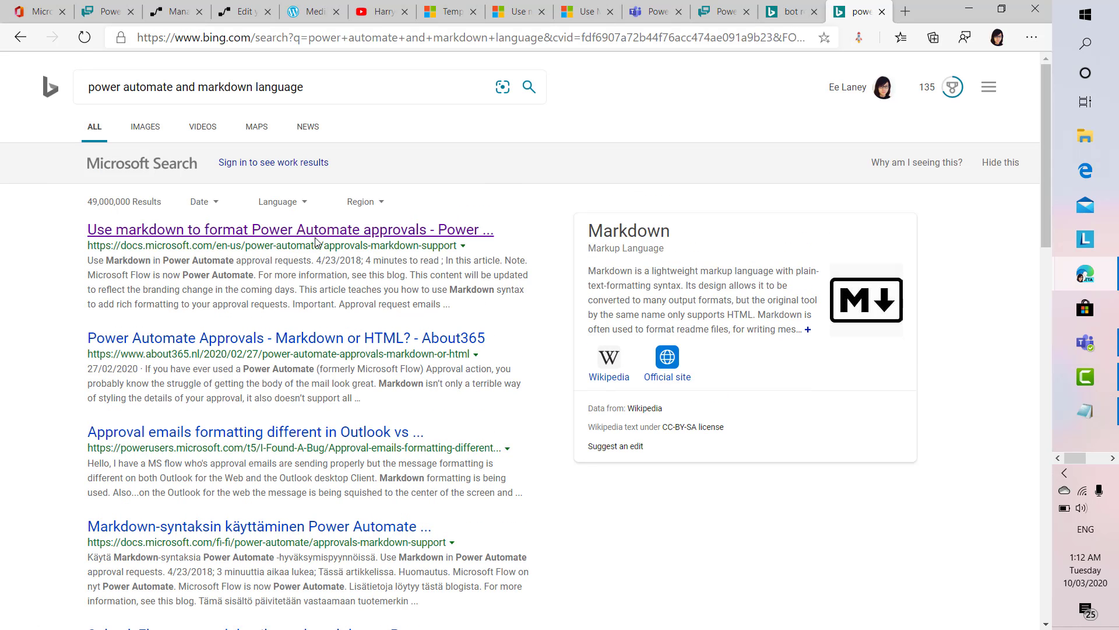
click(322, 236)
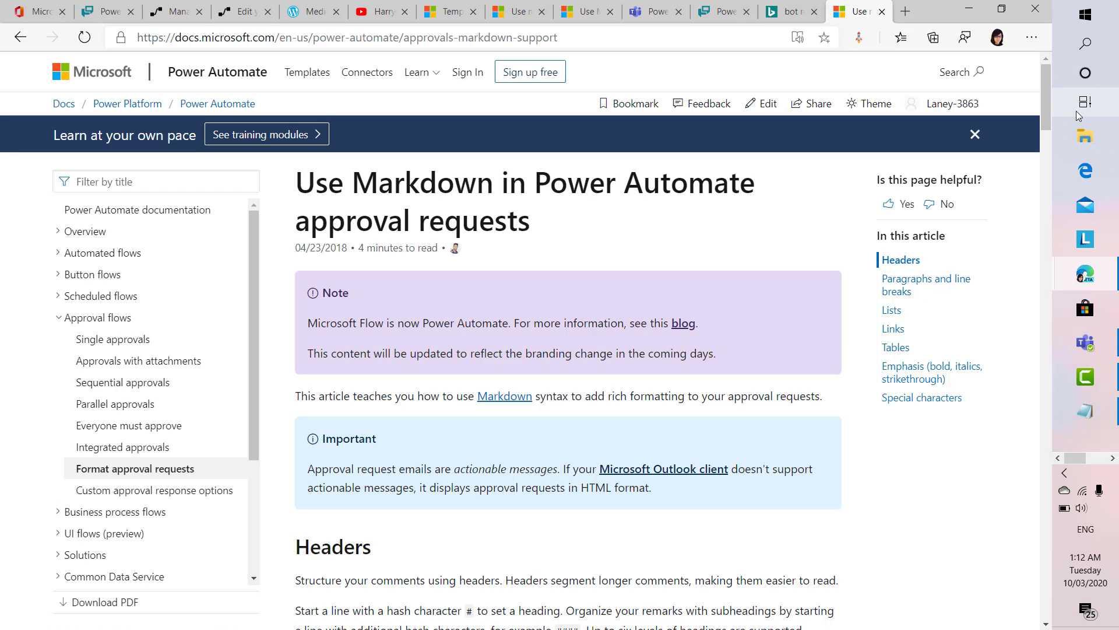
- Review the article's Markdown syntax examples from headers through lists, links and emphasis to special characters
drag(1042, 100, 1036, 155)
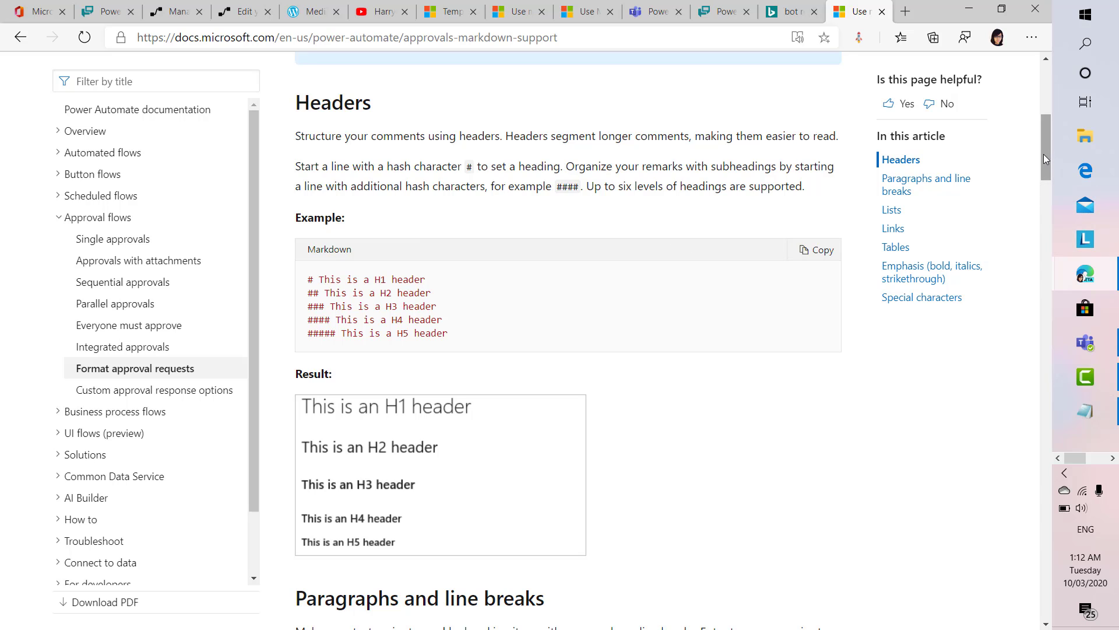
drag(1043, 154, 1012, 274)
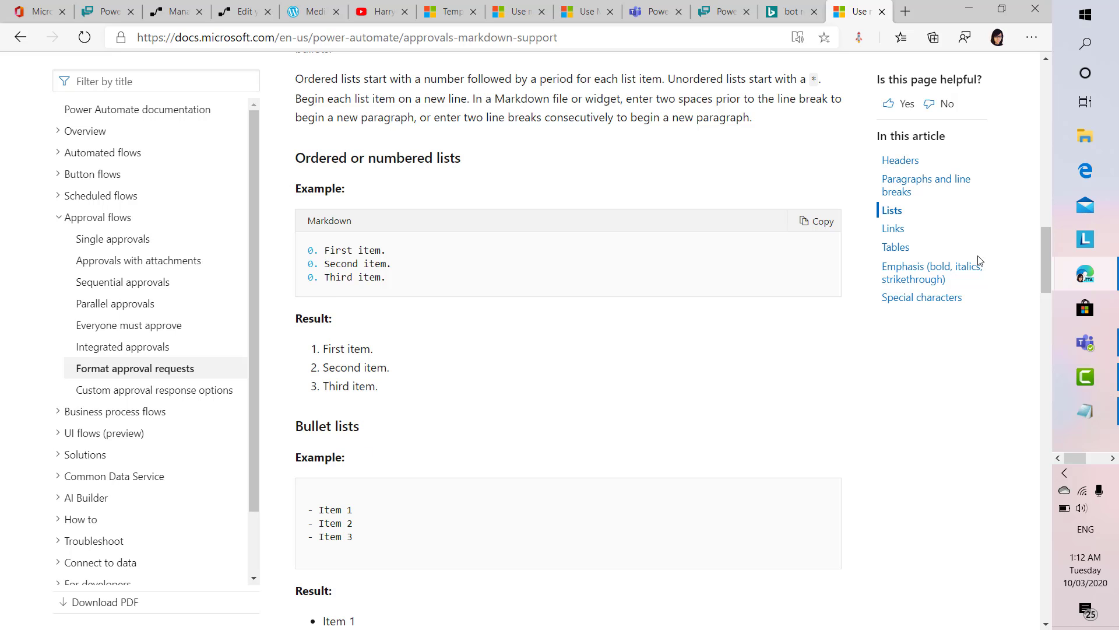
drag(1045, 262, 1022, 355)
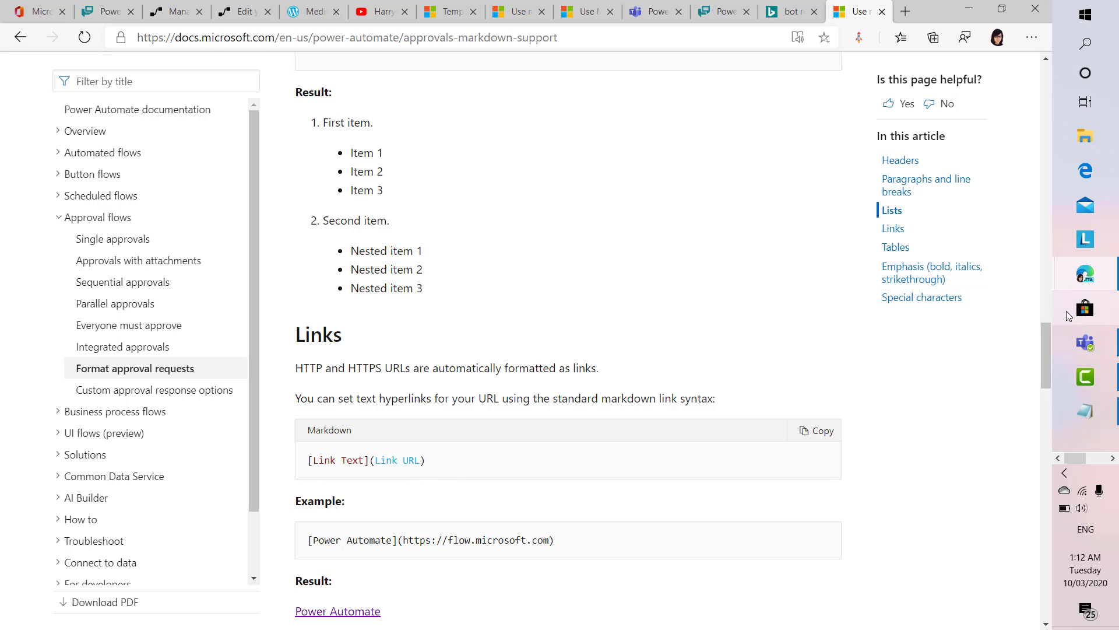
drag(1044, 335, 985, 537)
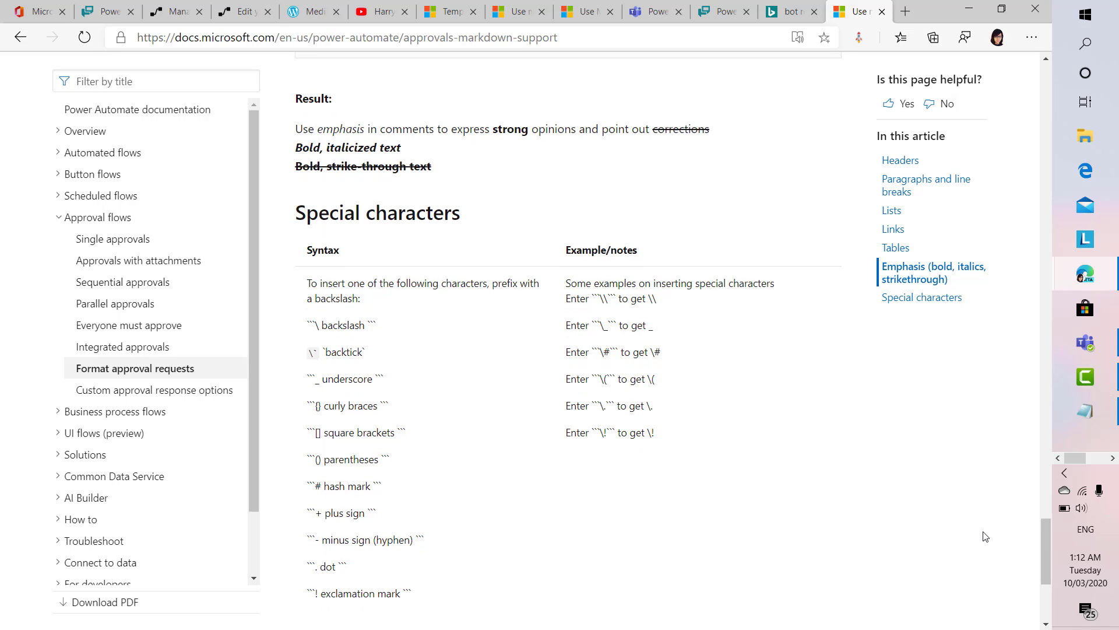
- Search the web for "markdown language guide" and read the Markdown Guide's Basic Syntax page down to Horizontal Rules
click(905, 11)
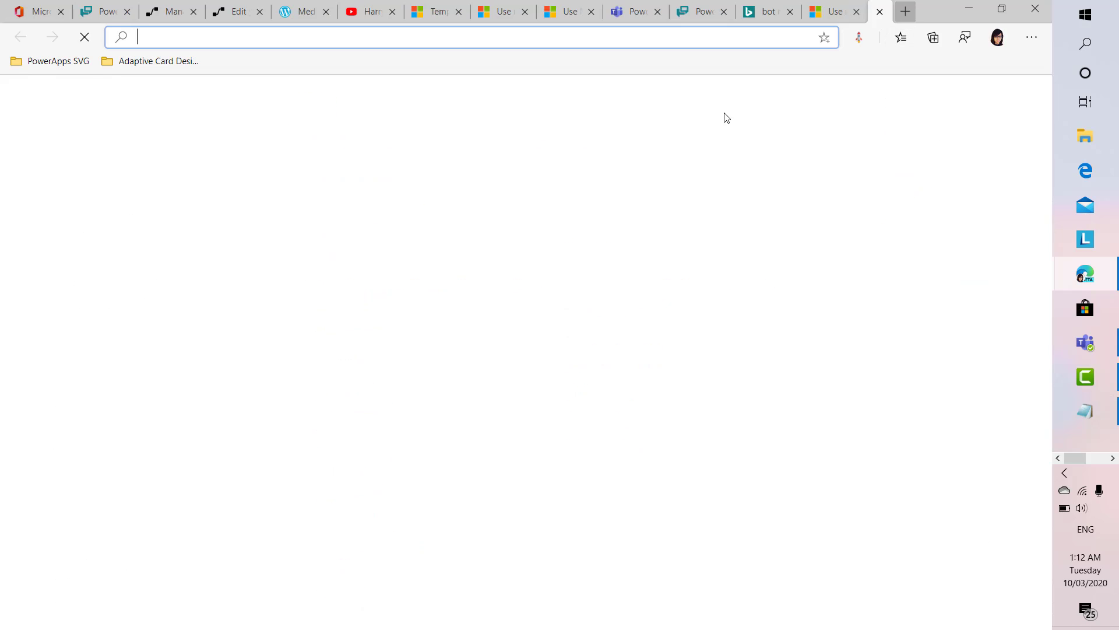
text(m)
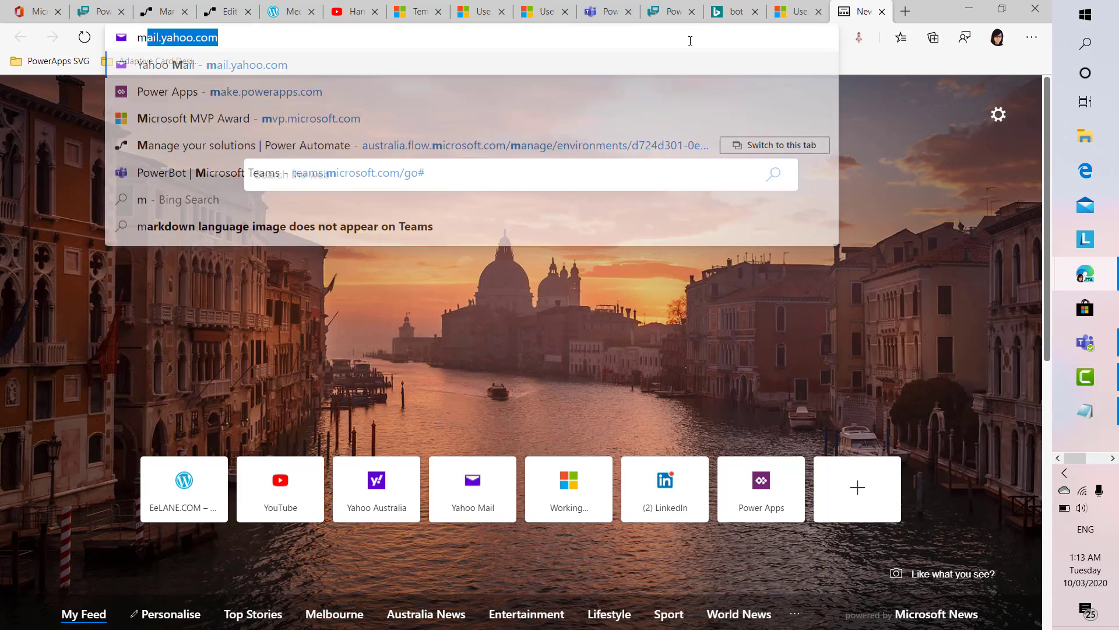
text(akrdown l)
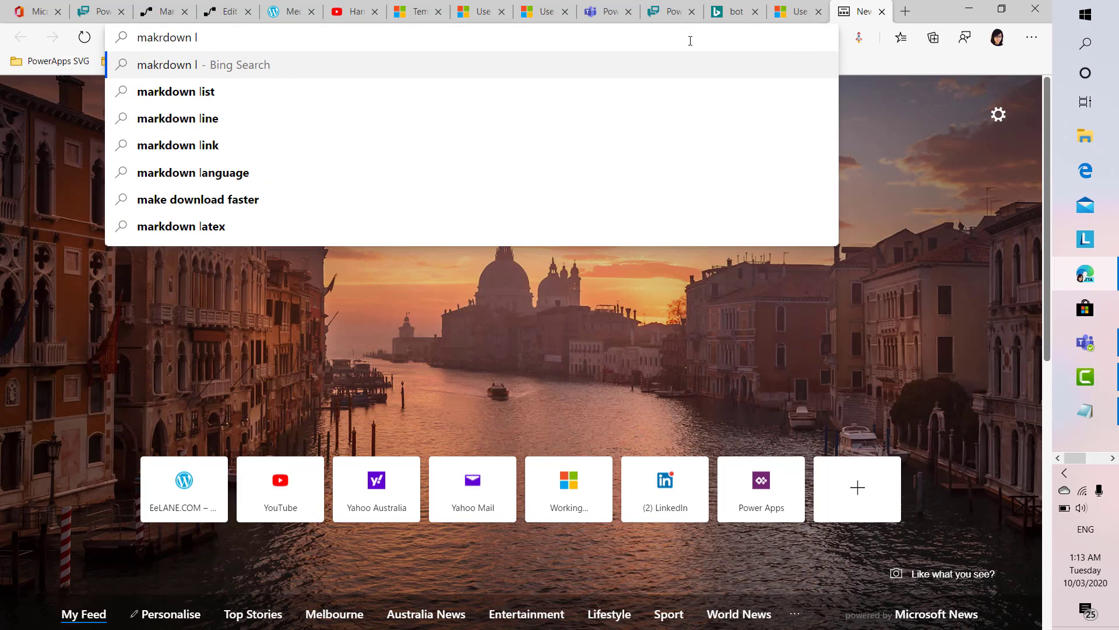
text(angua)
key(Down)
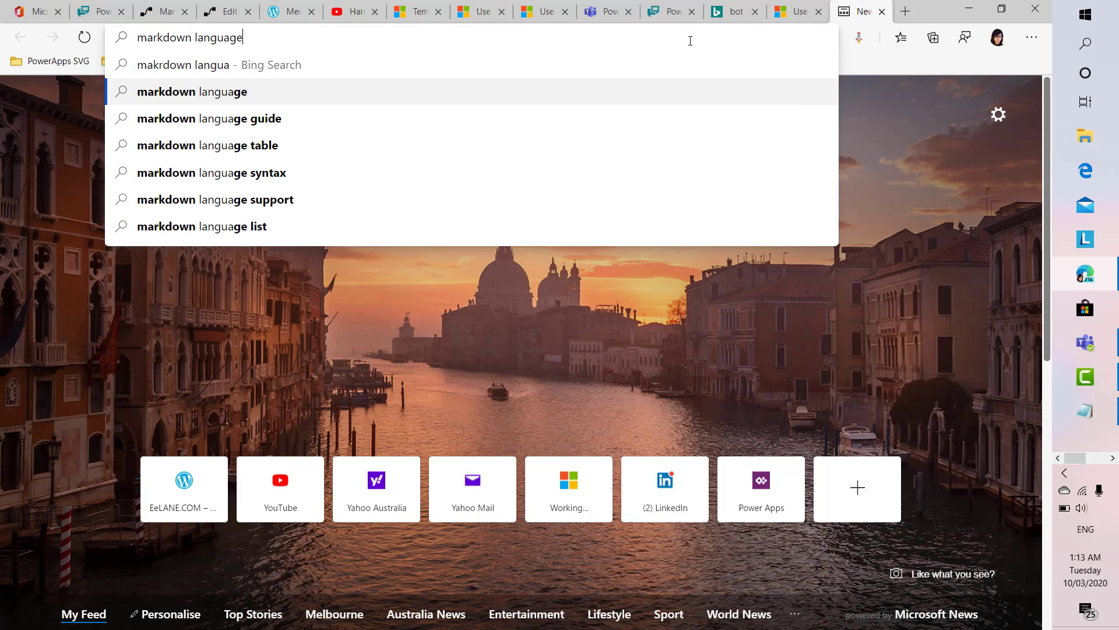
key(Down)
key(Return)
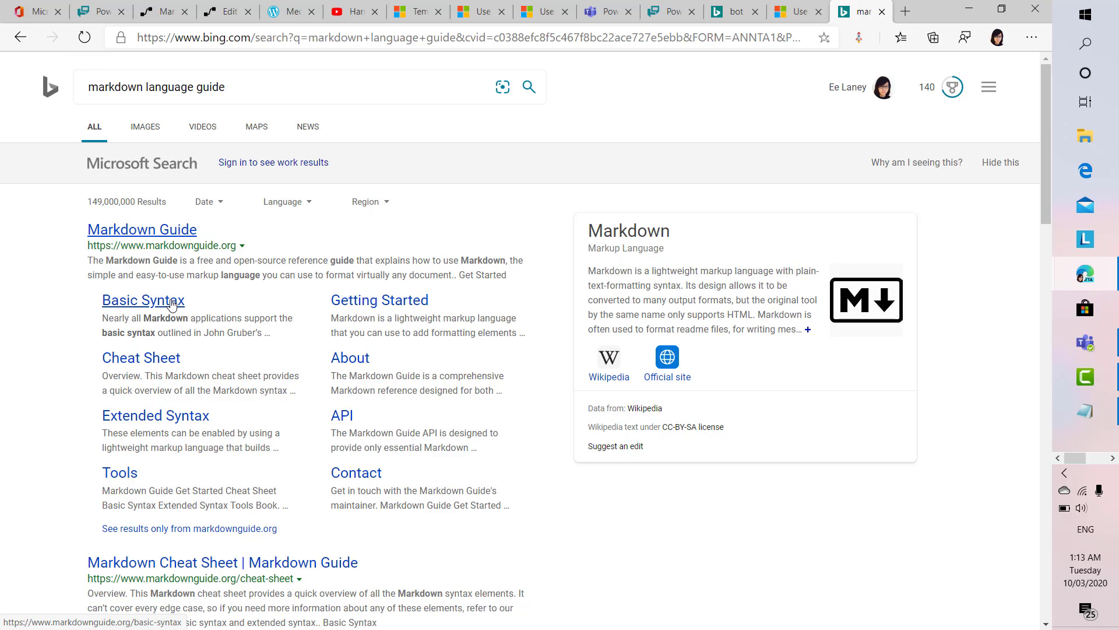
click(171, 302)
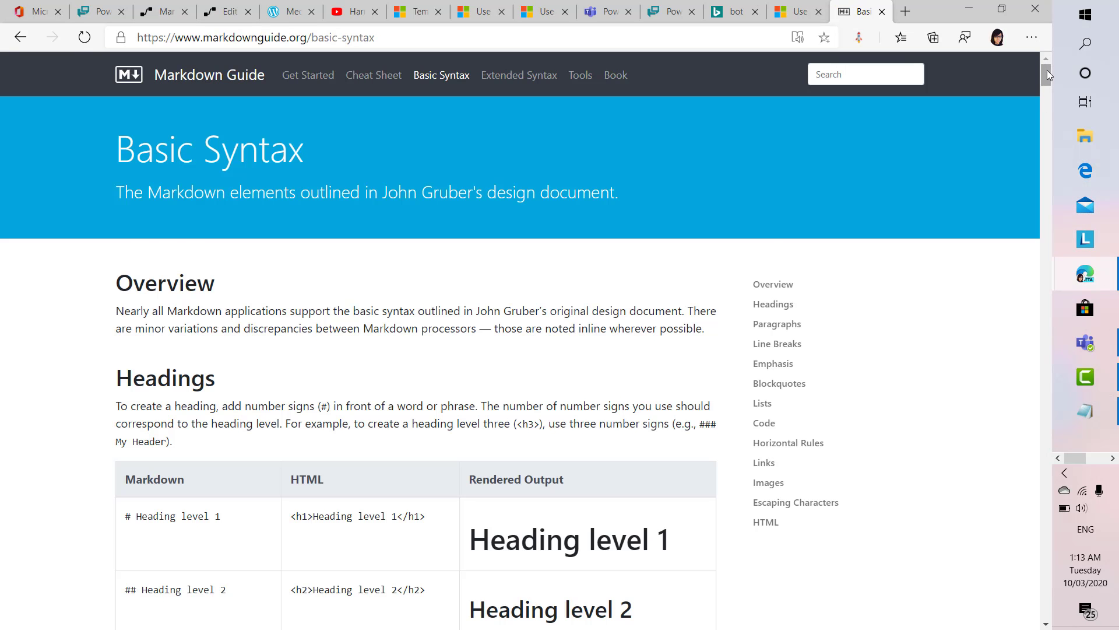
drag(1047, 70, 994, 402)
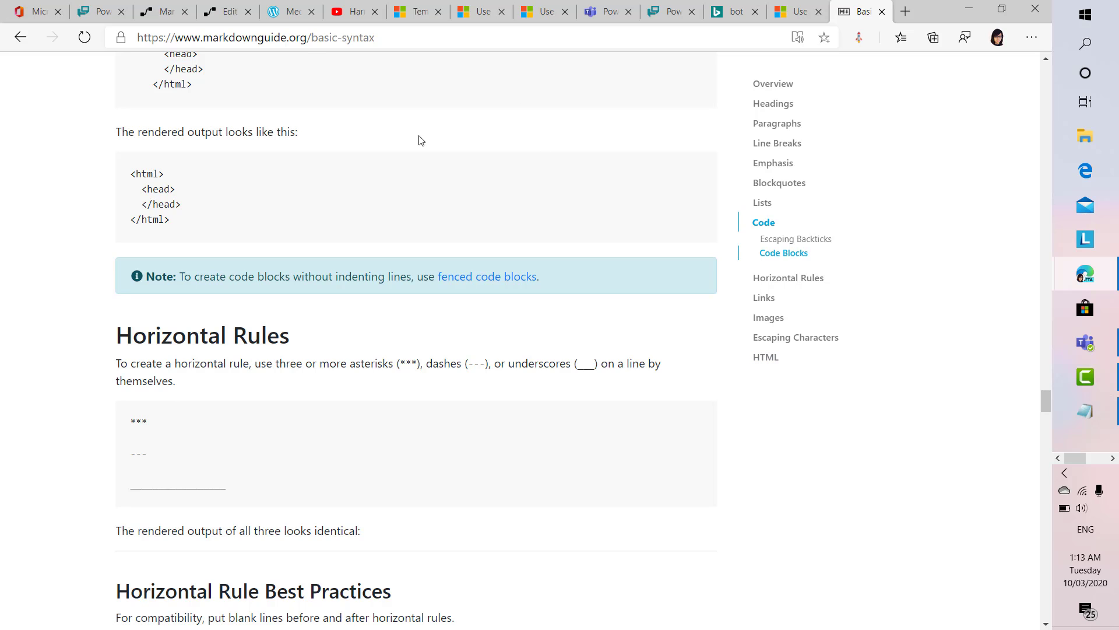
- Switch to the WordPress media library and show the image link options for the Harry Potter picture
click(296, 8)
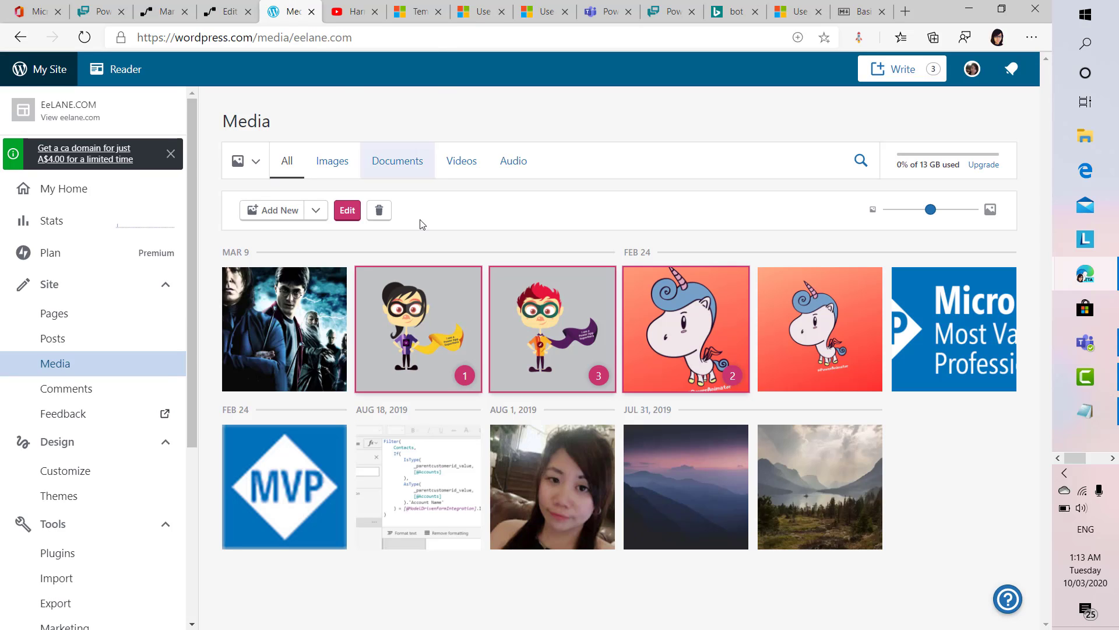
right_click(318, 315)
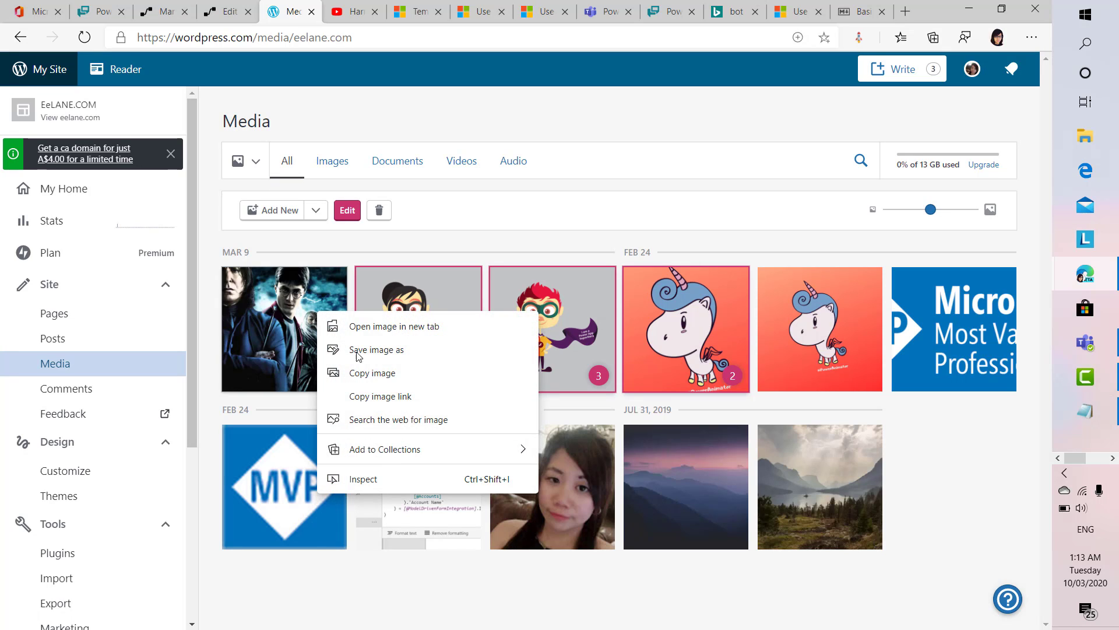
click(541, 121)
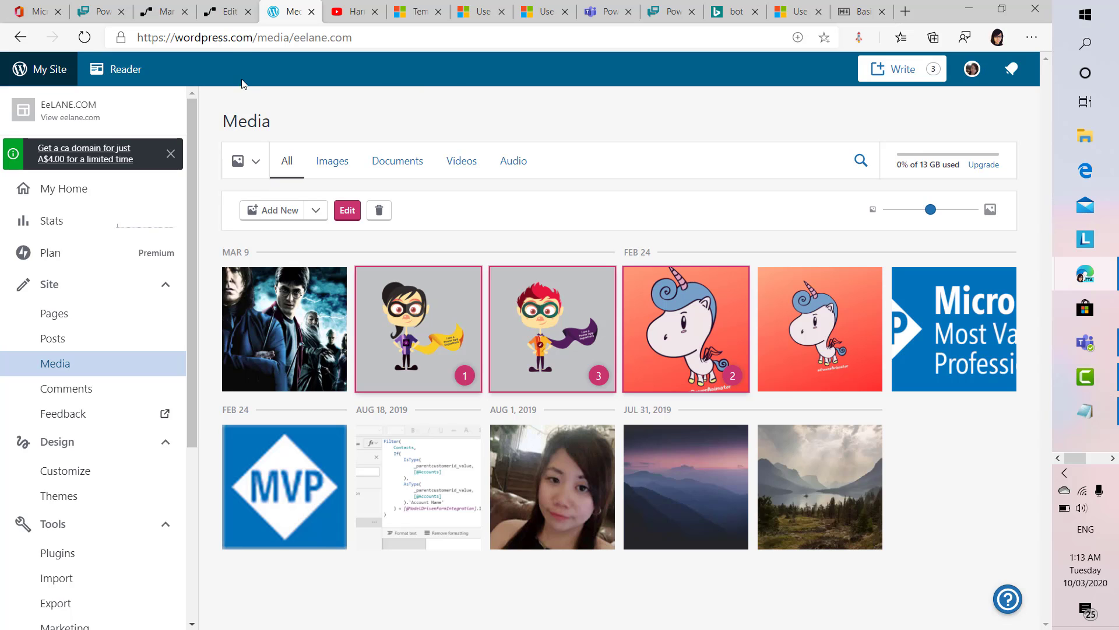
- Switch to Power Automate and open the Show Image flow of the PowerotBot solution for editing
click(167, 13)
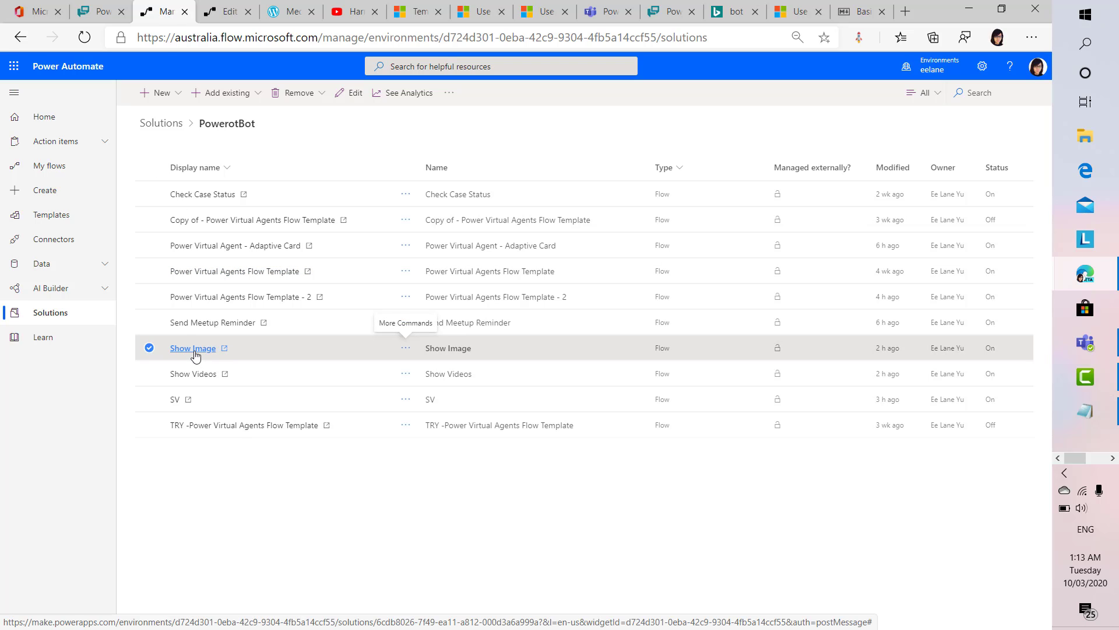
click(406, 350)
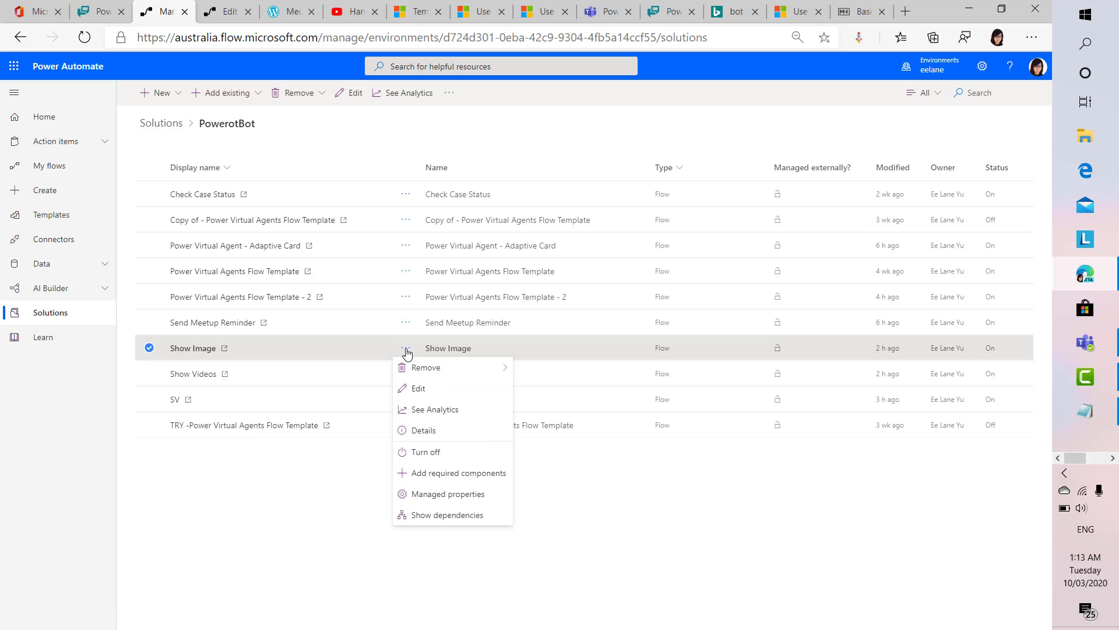
click(418, 388)
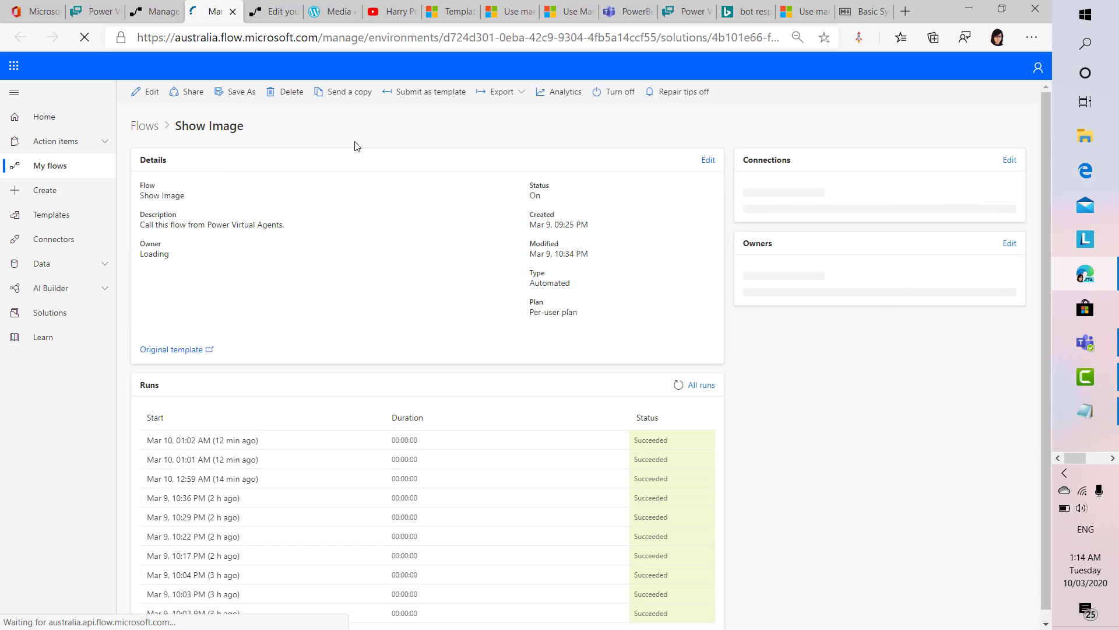
click(145, 93)
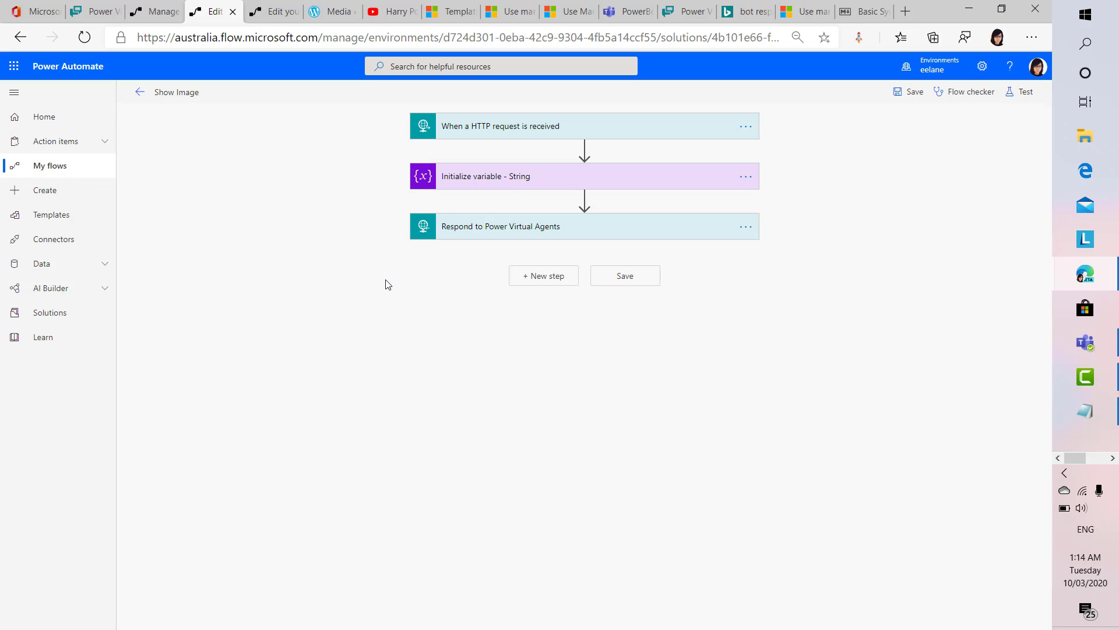
- Expand the HTTP trigger, the string variable and the Power Virtual Agents response with its advanced options to review their settings
click(522, 128)
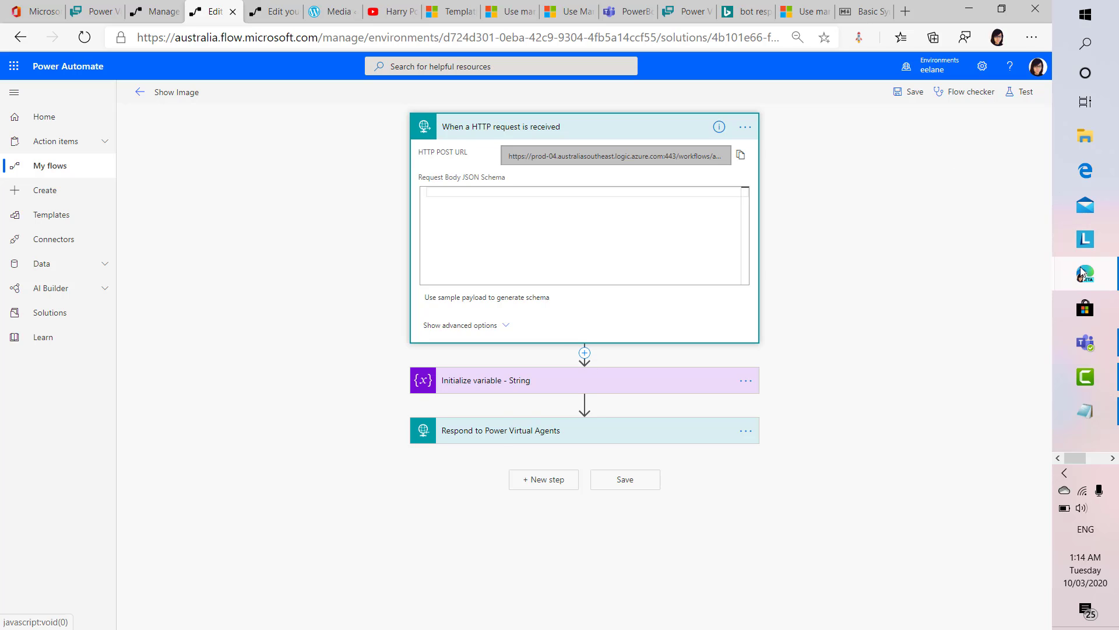
click(505, 389)
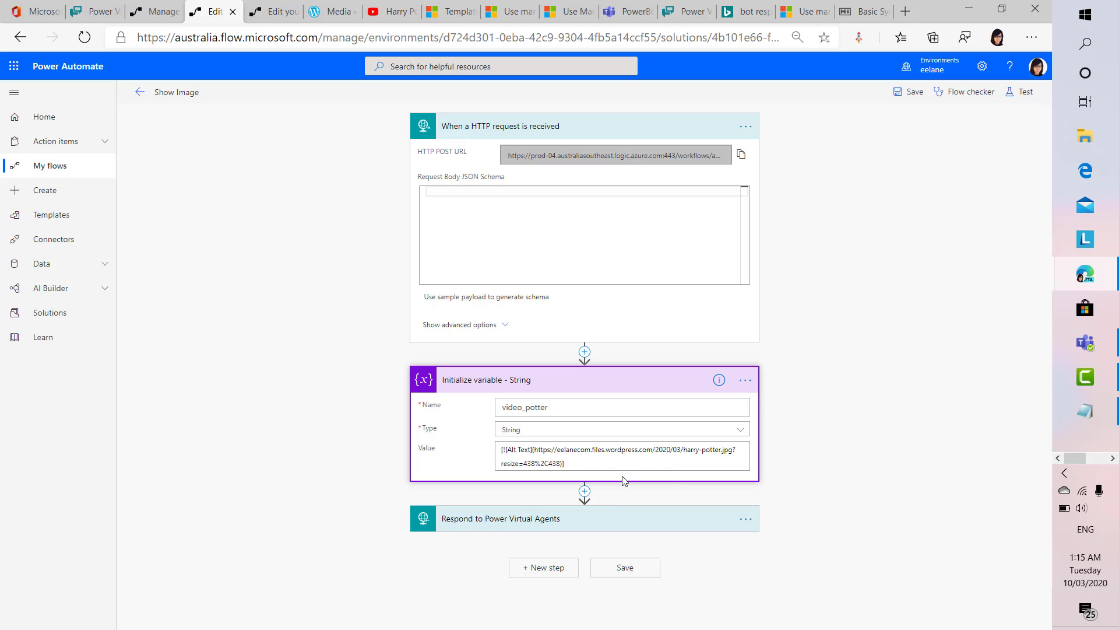
click(509, 525)
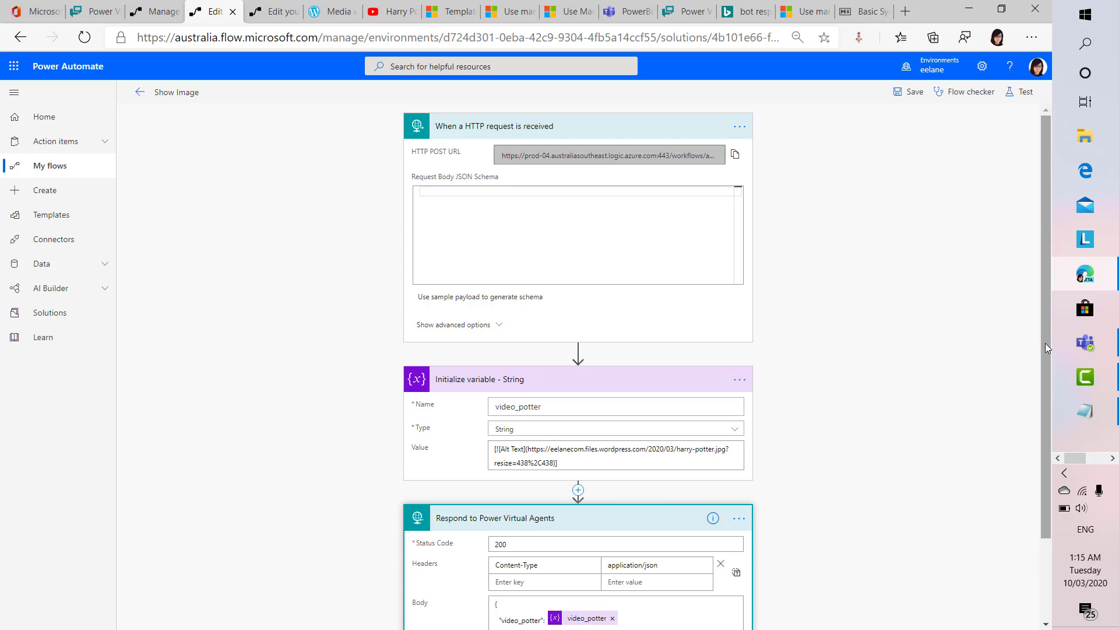
drag(1045, 343, 1026, 479)
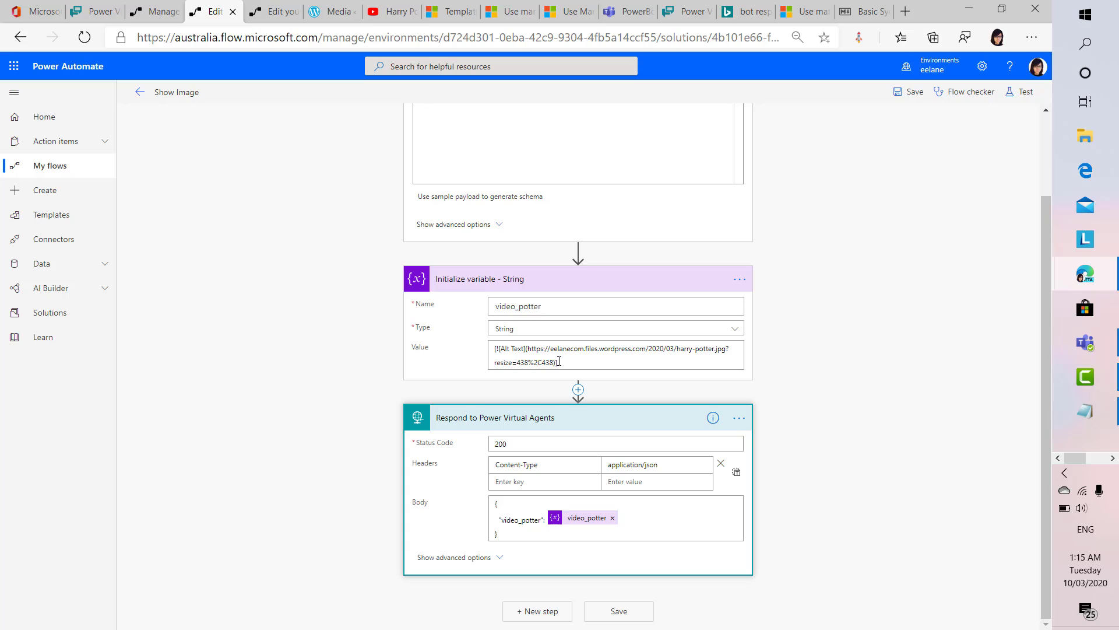
drag(559, 361, 493, 349)
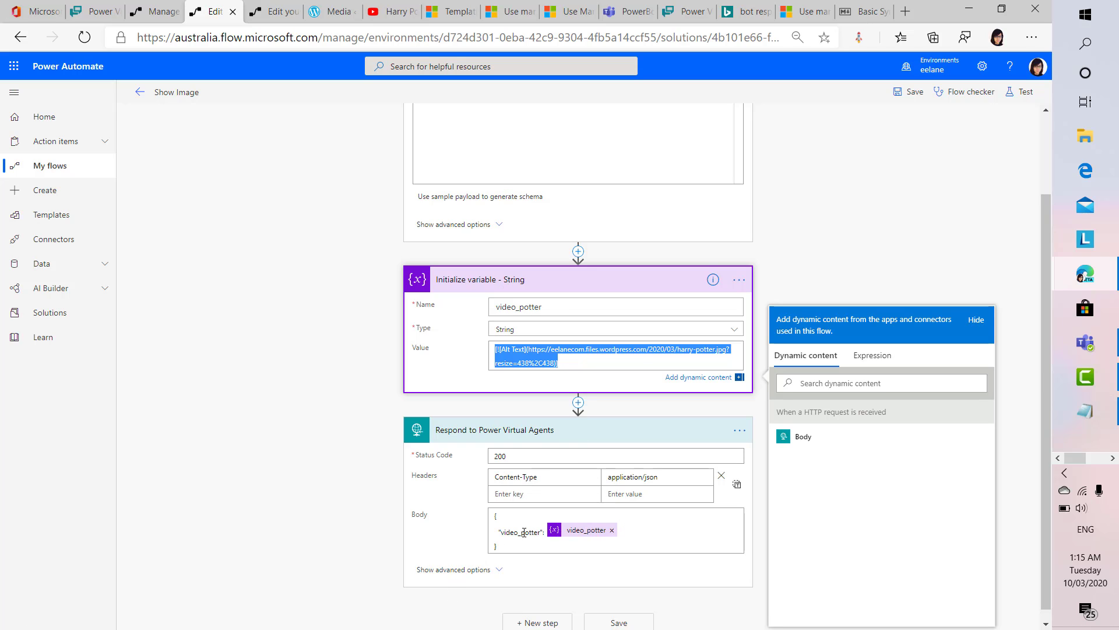
click(463, 579)
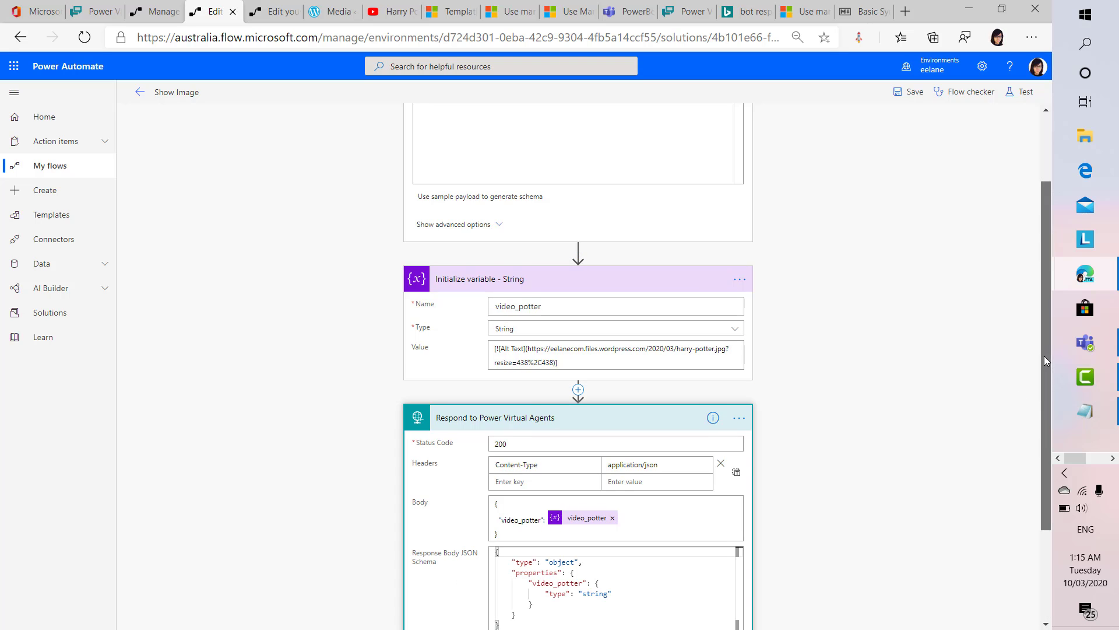
drag(1044, 356, 1030, 481)
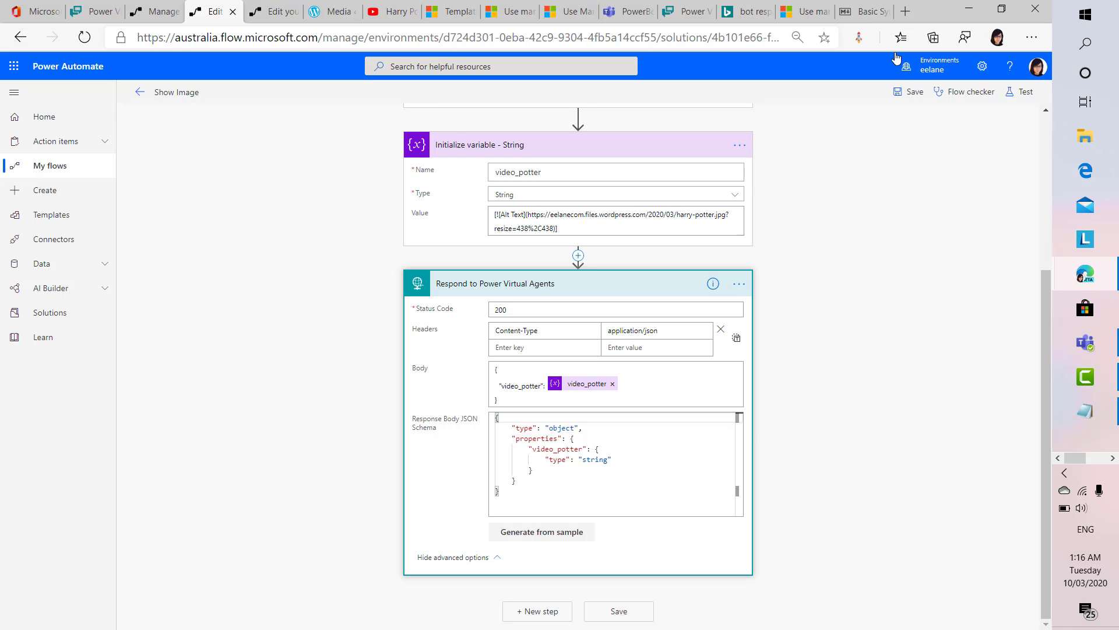
- Save the Show Image flow and check it for errors and warnings with Flow checker
click(908, 91)
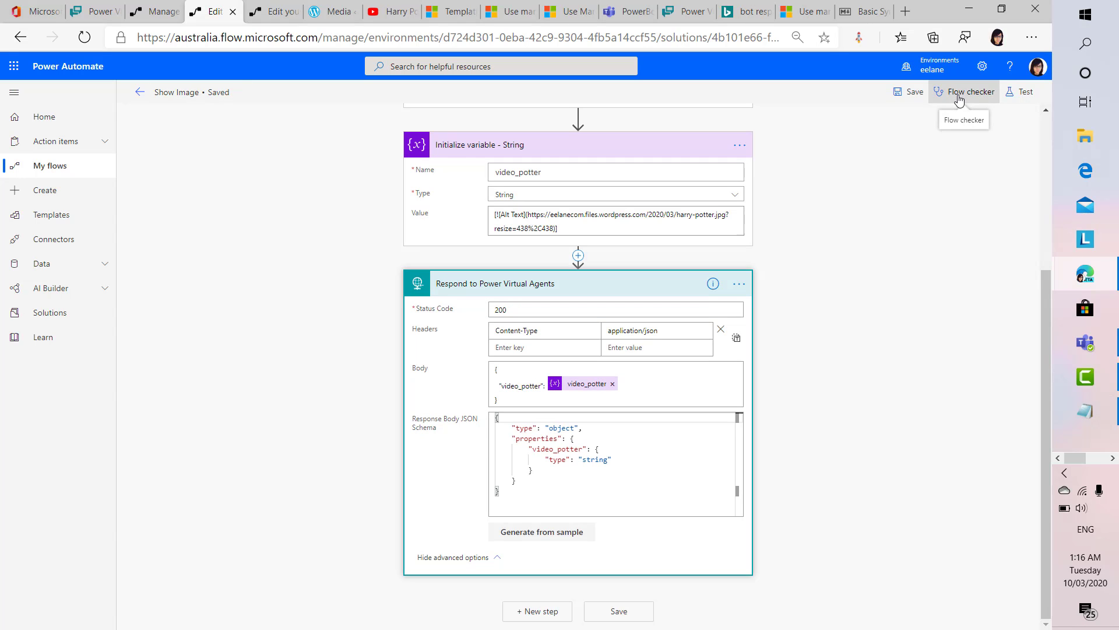
click(959, 93)
click(1034, 87)
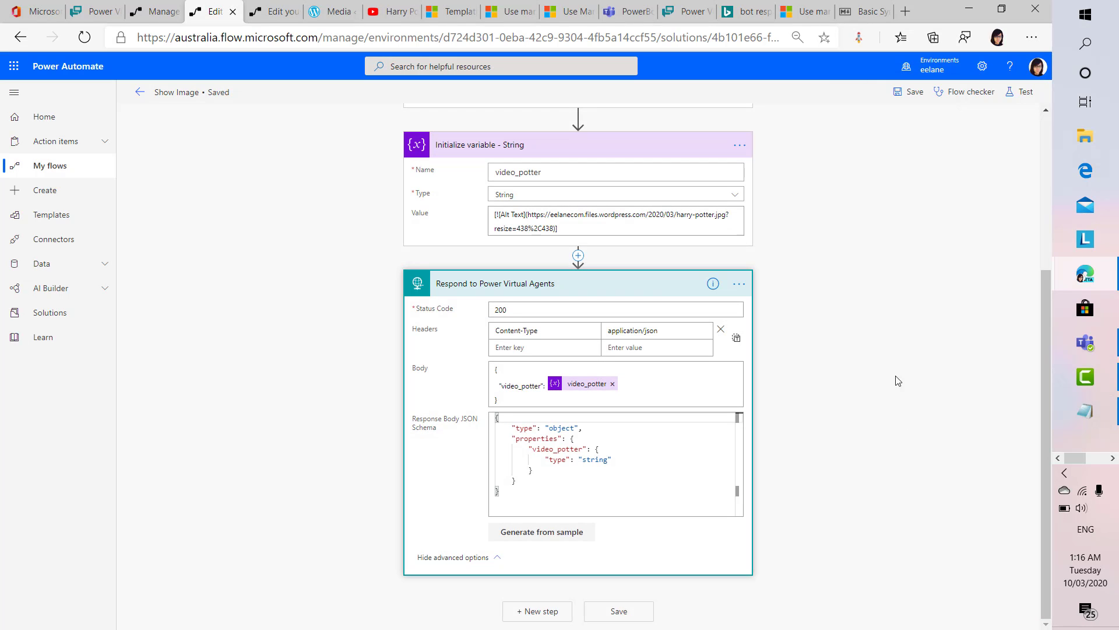
click(963, 93)
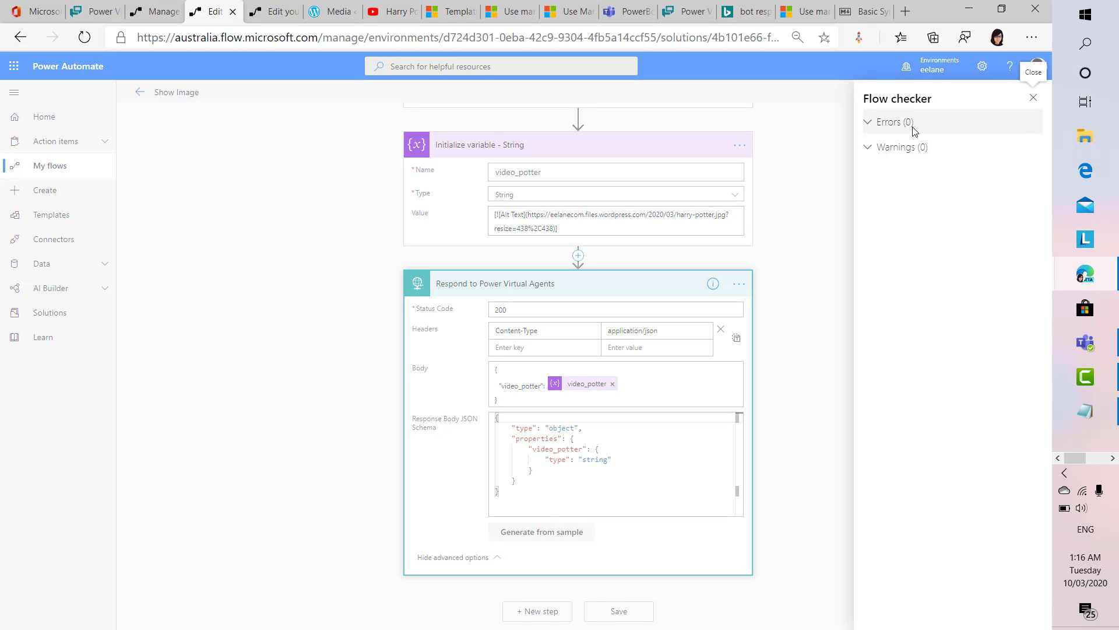
- Close the Flow checker results, review the flow from its HTTP trigger, and return to the Show Image details page
click(1032, 99)
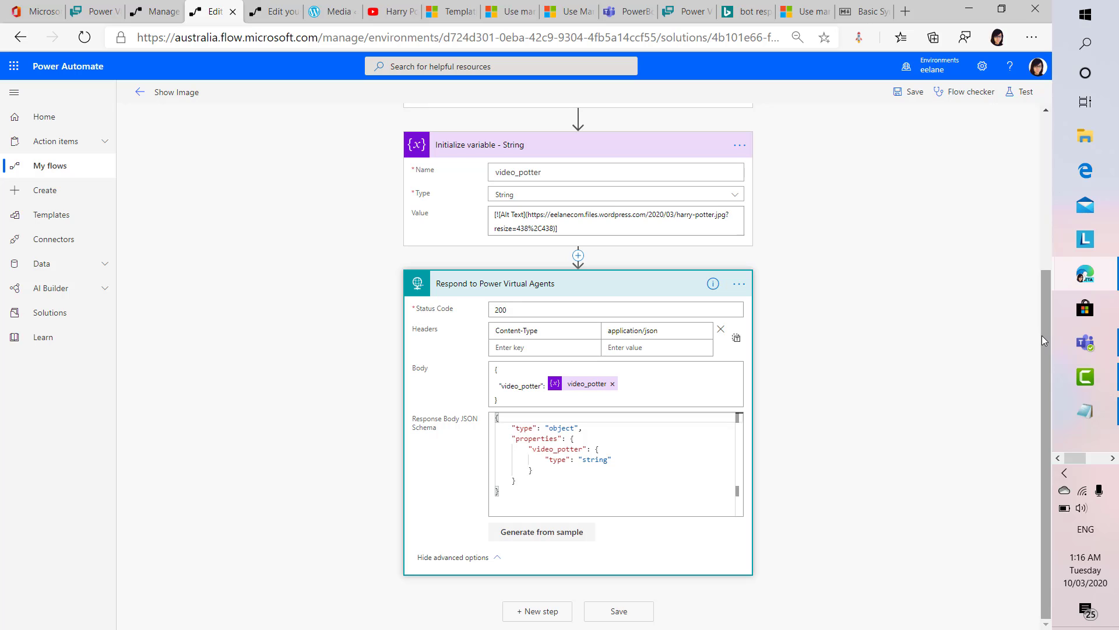
drag(1041, 334, 1037, 175)
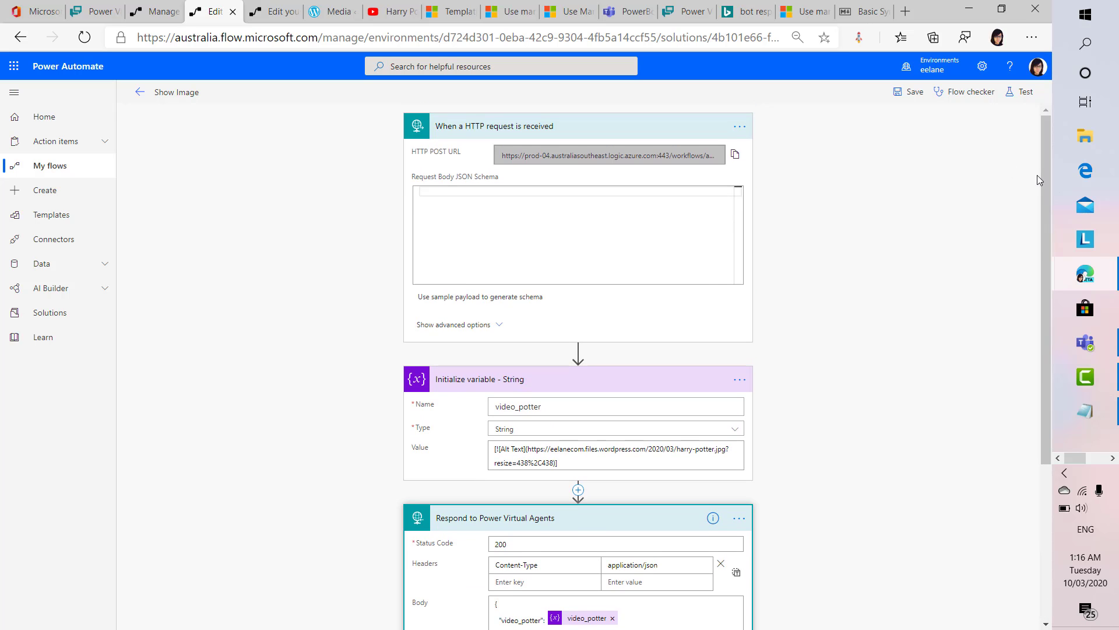
click(140, 95)
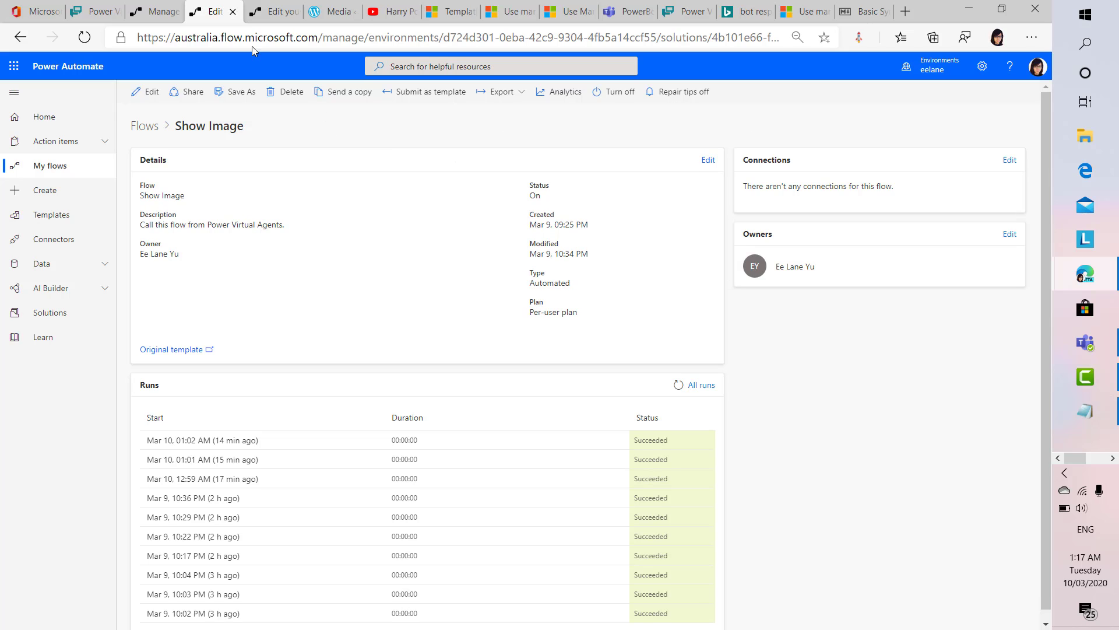
- Switch to Power Virtual Agents and review the Display Image topic's conversation nodes in the authoring canvas
click(104, 5)
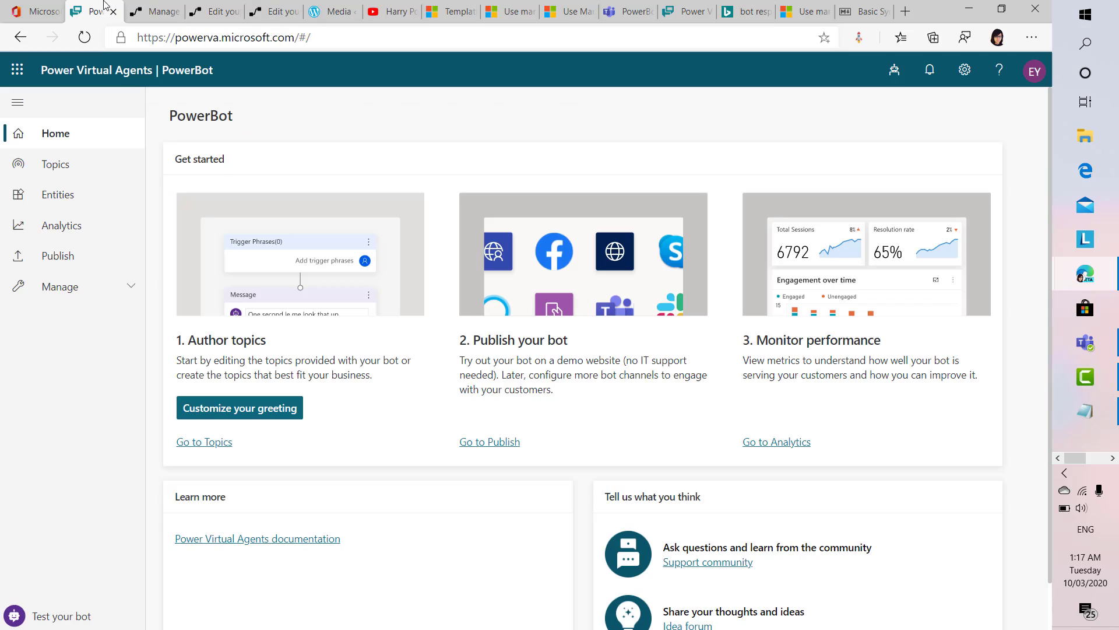
click(78, 169)
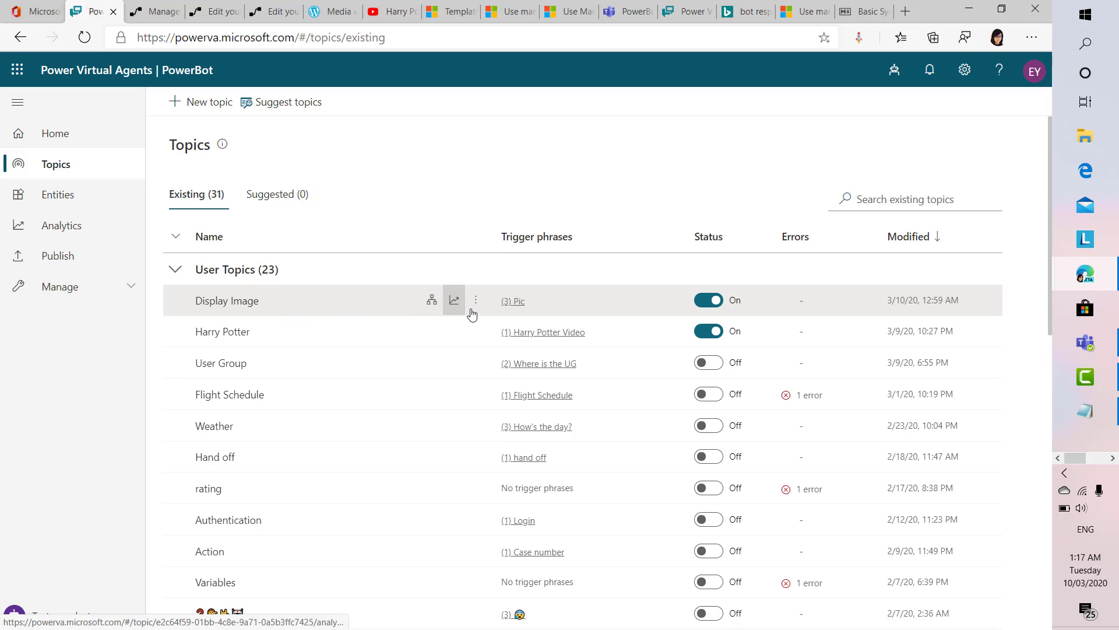
click(431, 311)
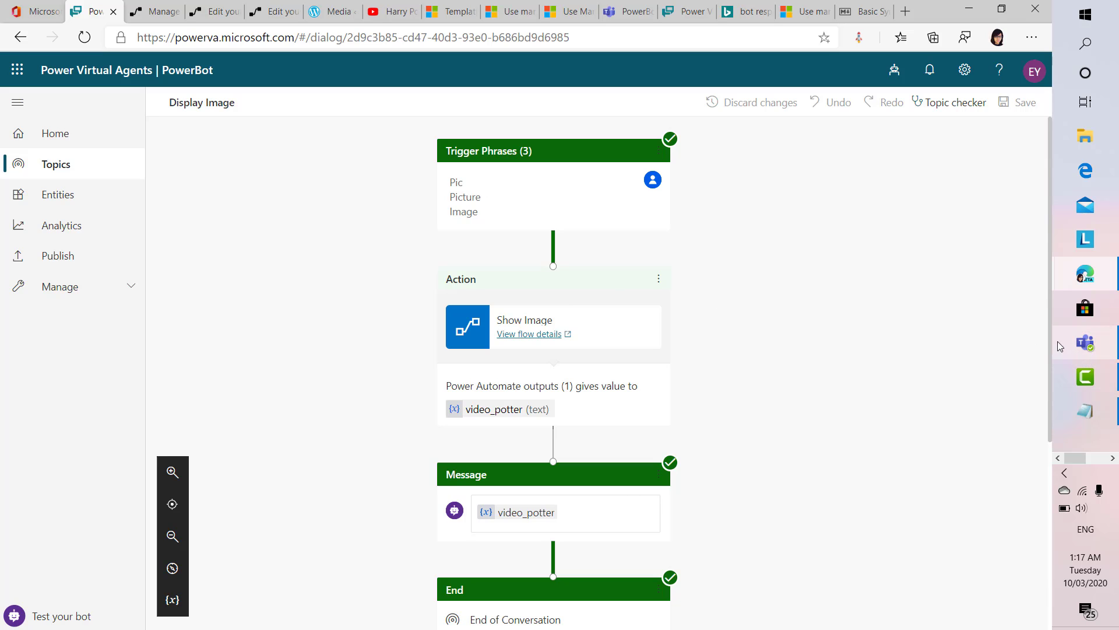
drag(1051, 340, 1037, 450)
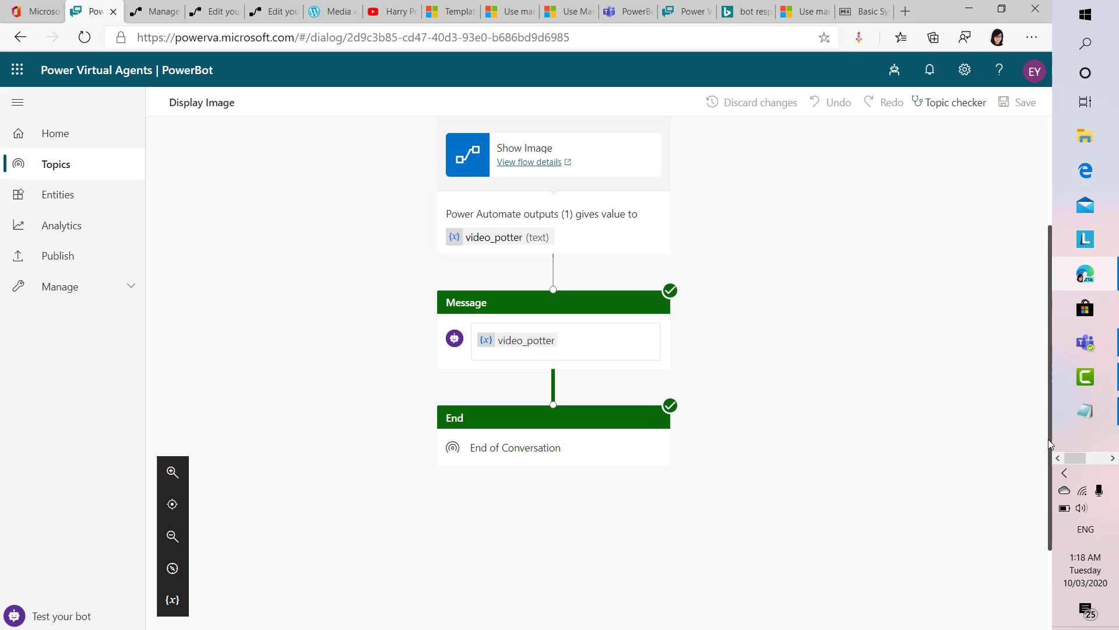
drag(1048, 443, 1037, 330)
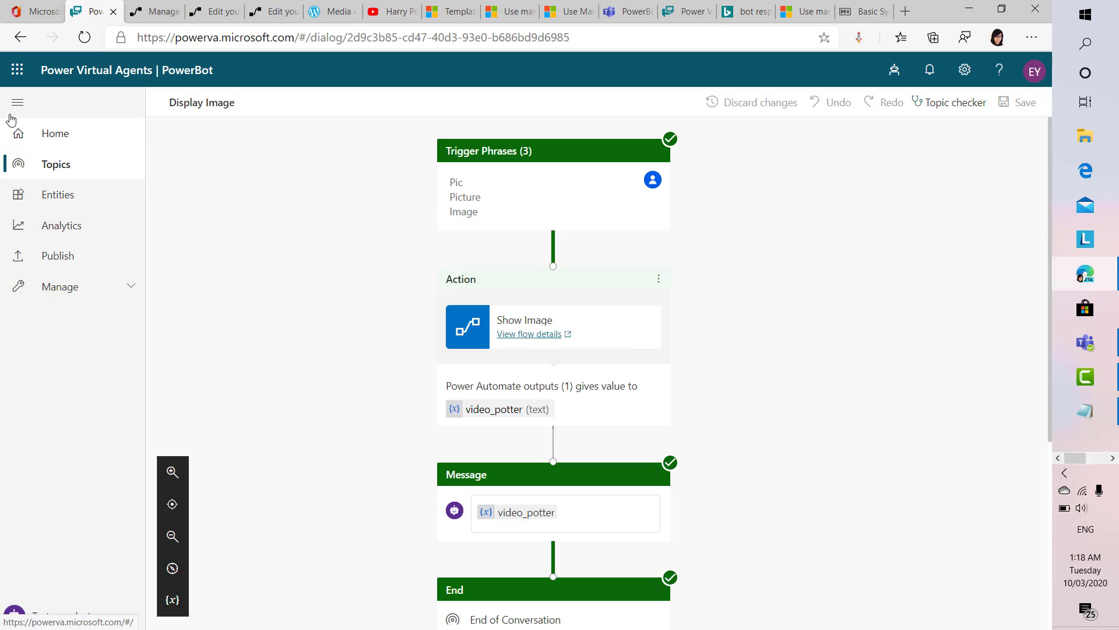
- Return to the topics list, show the Display Image topic's setup with its trigger phrases, and reopen its authoring canvas
click(49, 169)
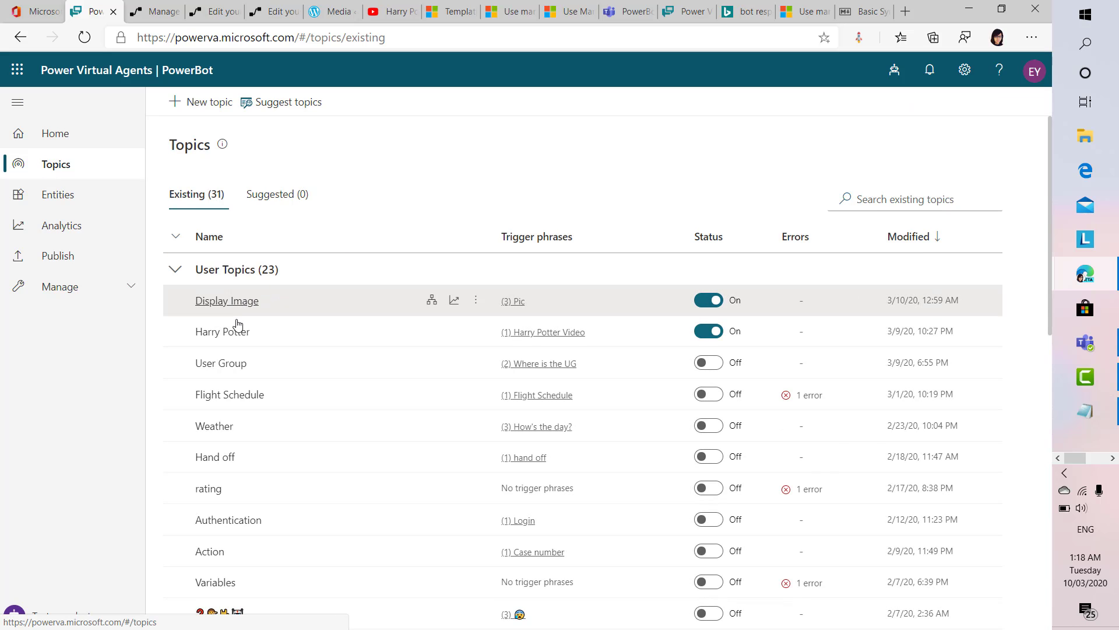
click(236, 301)
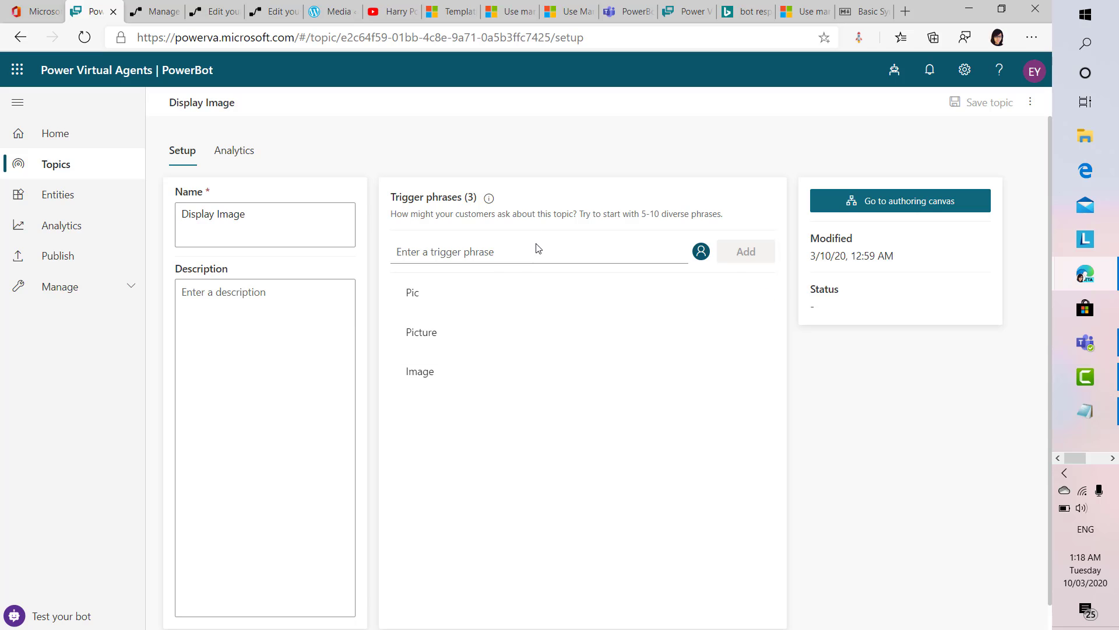
click(875, 206)
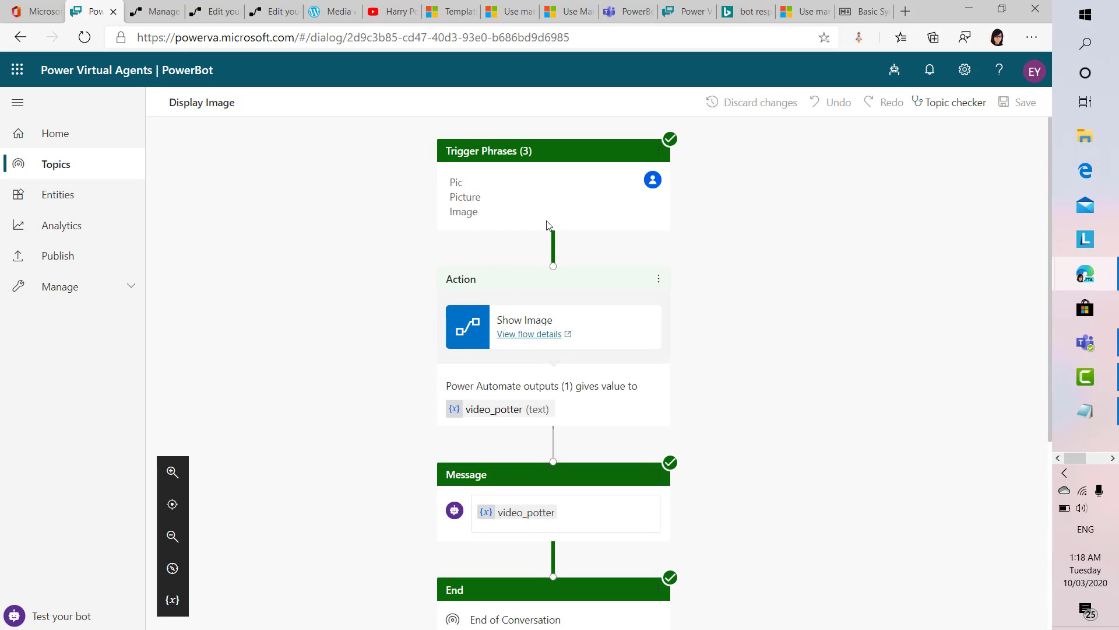
- Add an action node that calls the Show Image flow directly below the trigger phrases
mouse_move(551, 250)
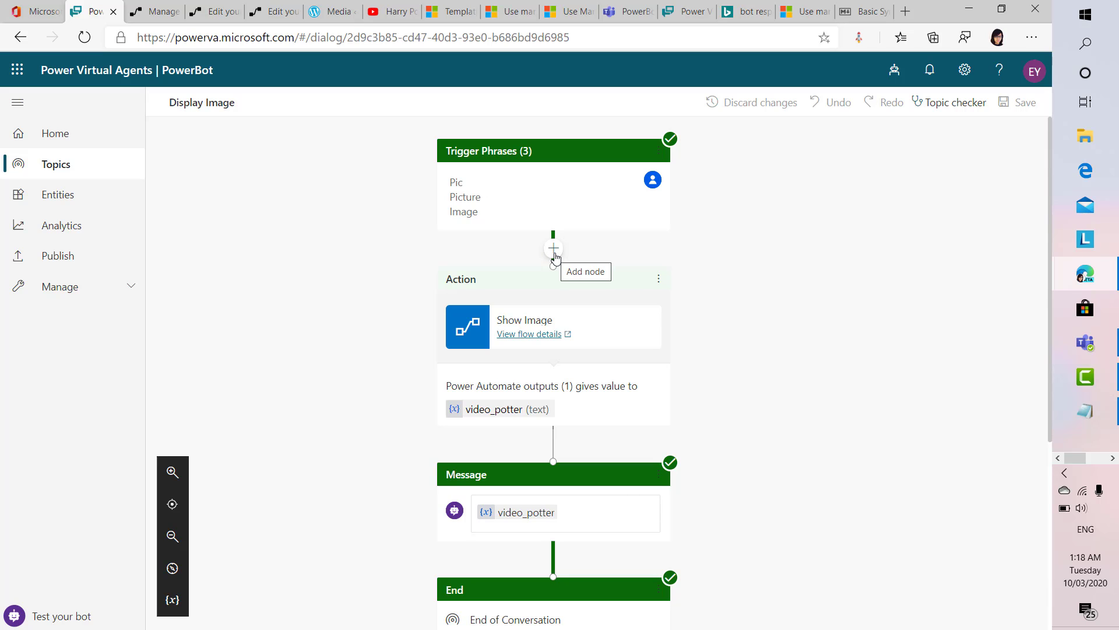
click(554, 255)
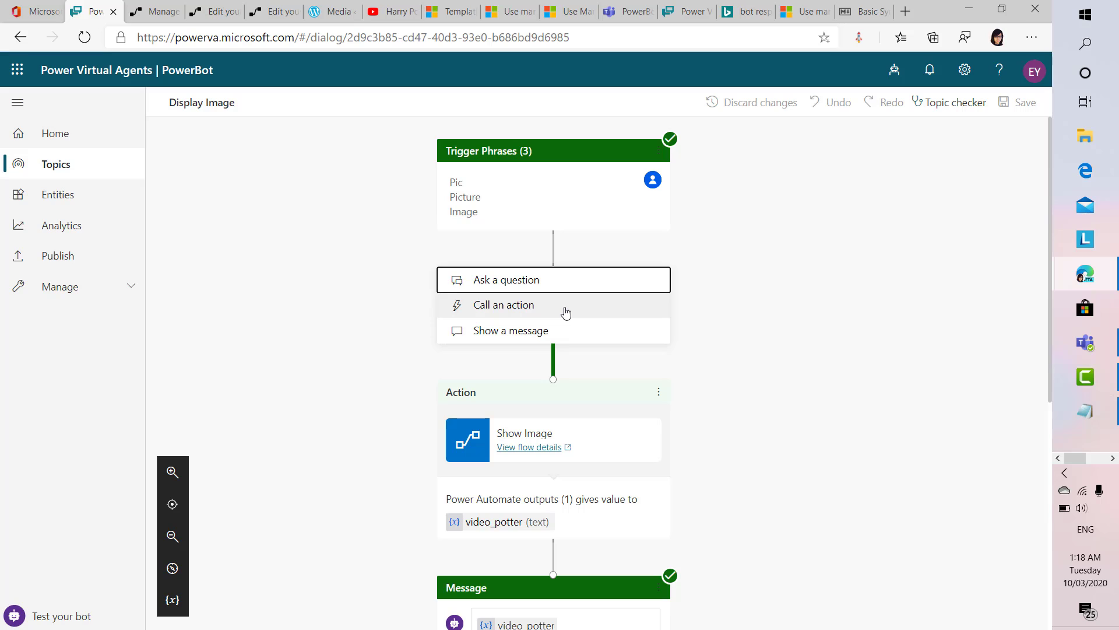
click(566, 314)
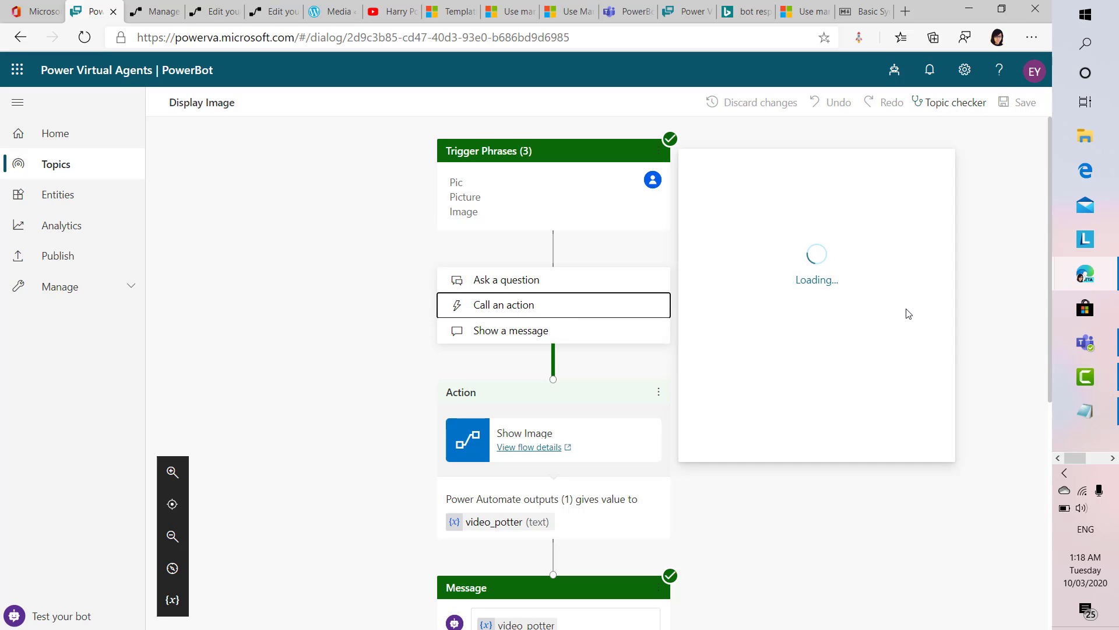
mouse_move(827, 270)
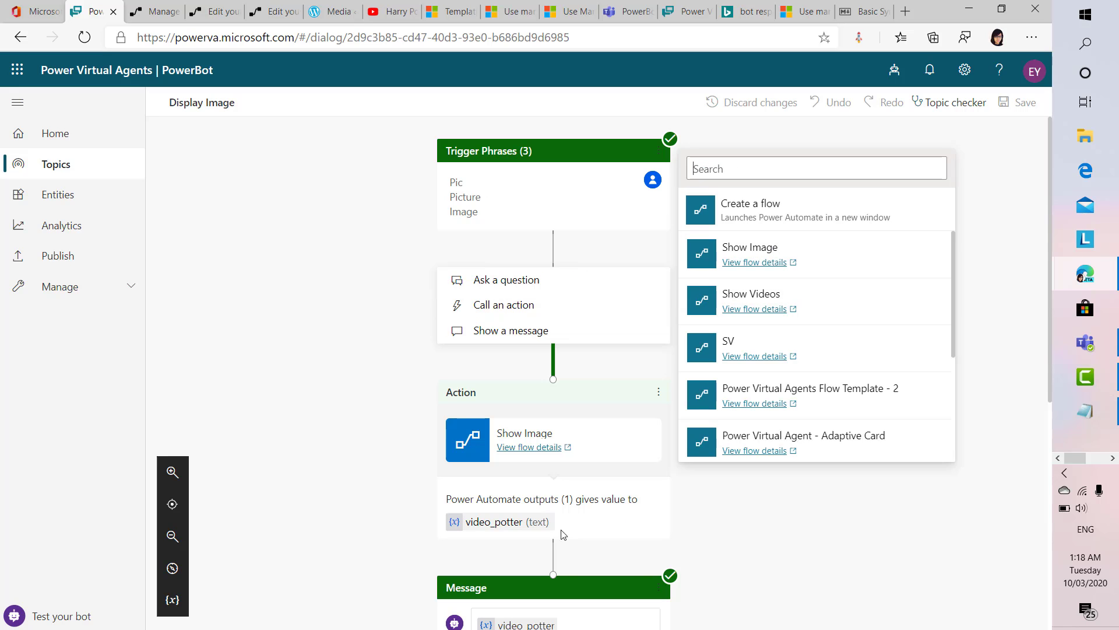
click(741, 260)
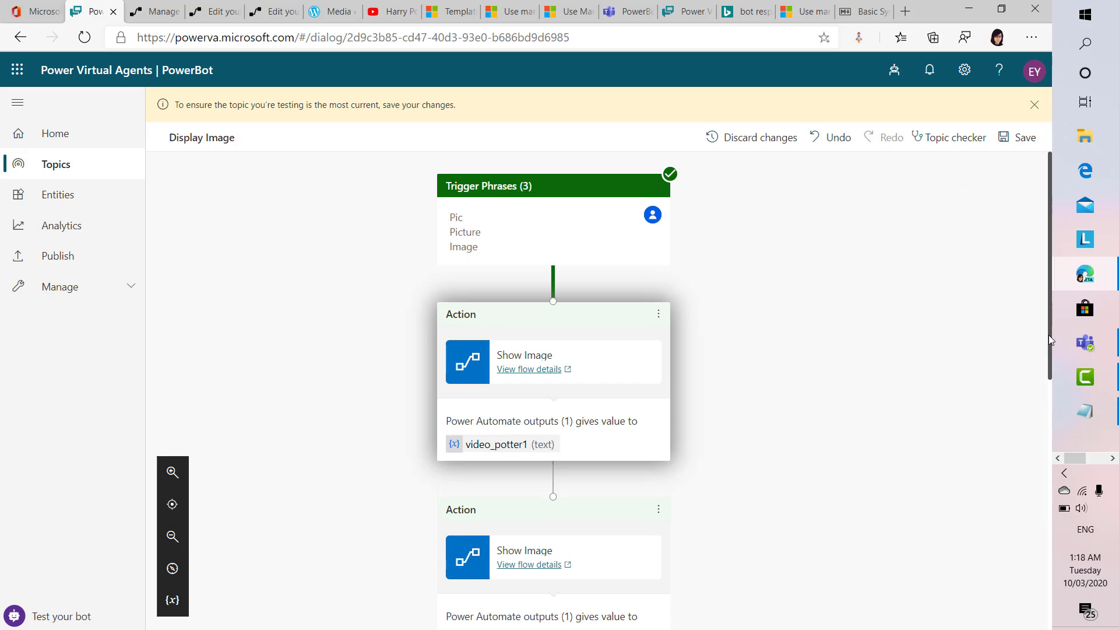
- Delete the duplicate Show Image action node directly below the trigger phrases
scroll(1043, 344, down, 1)
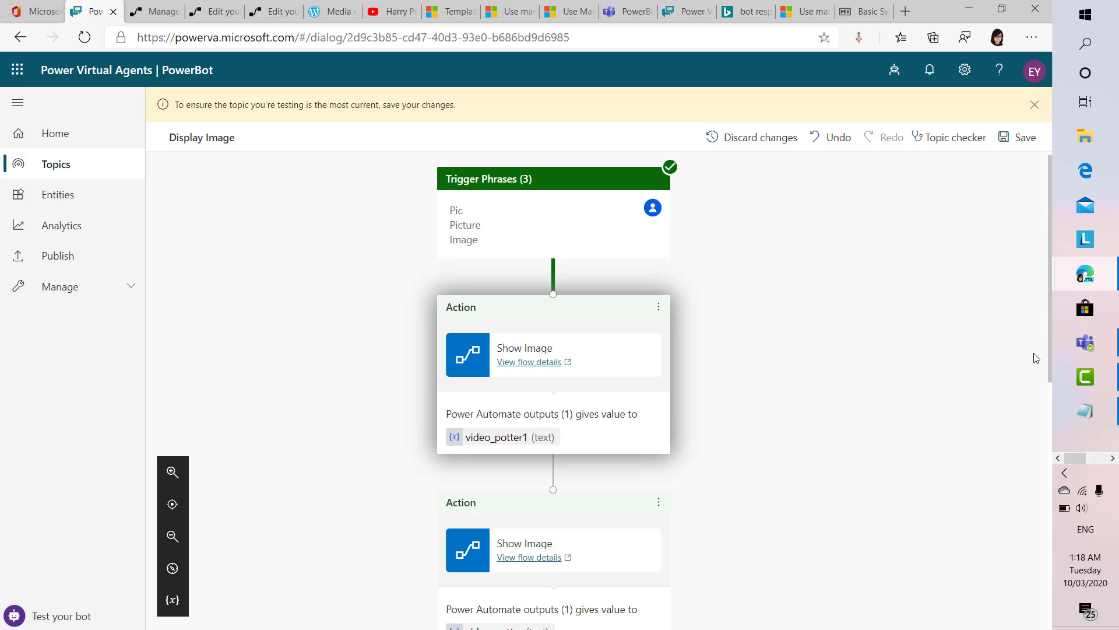
click(658, 307)
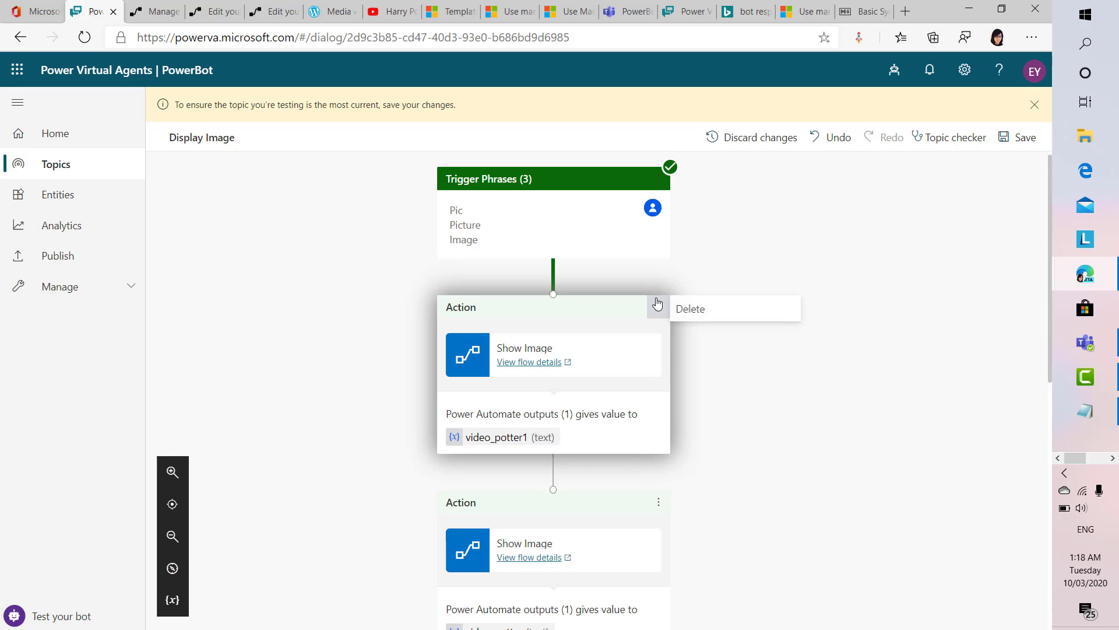
click(690, 307)
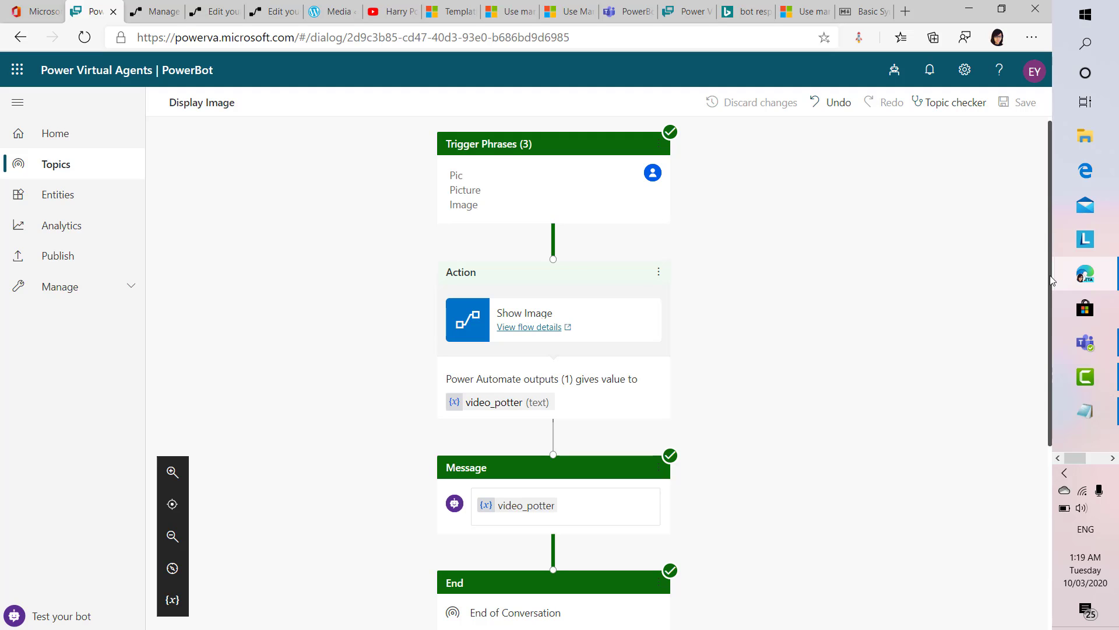
- Add a message node between the Show Image action and the existing message, containing the video_potter variable
scroll(1053, 280, down, 3)
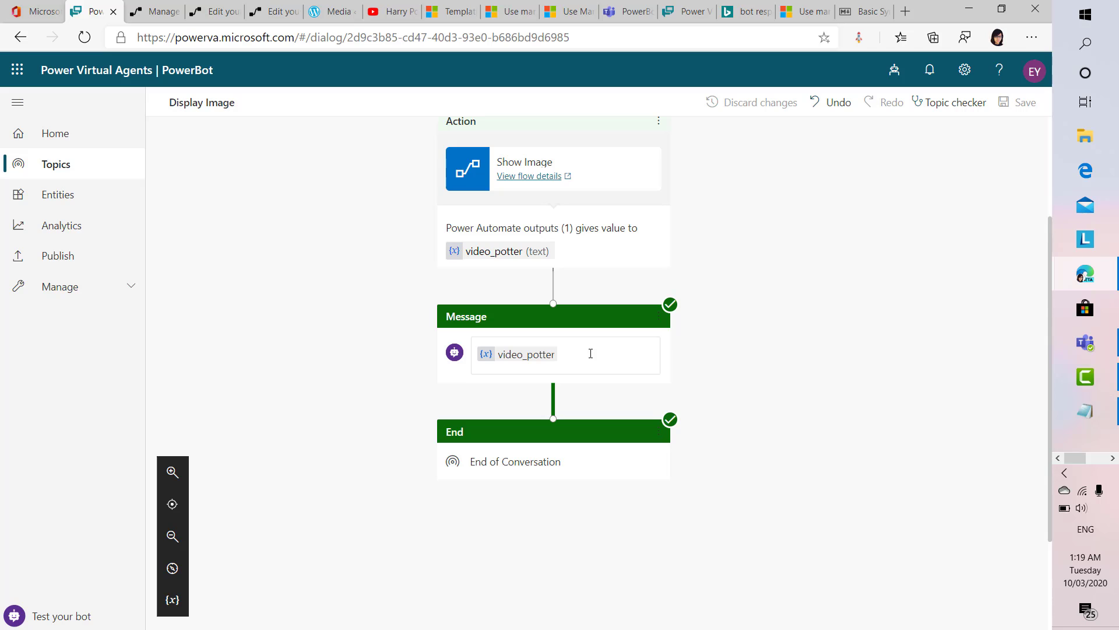
click(590, 354)
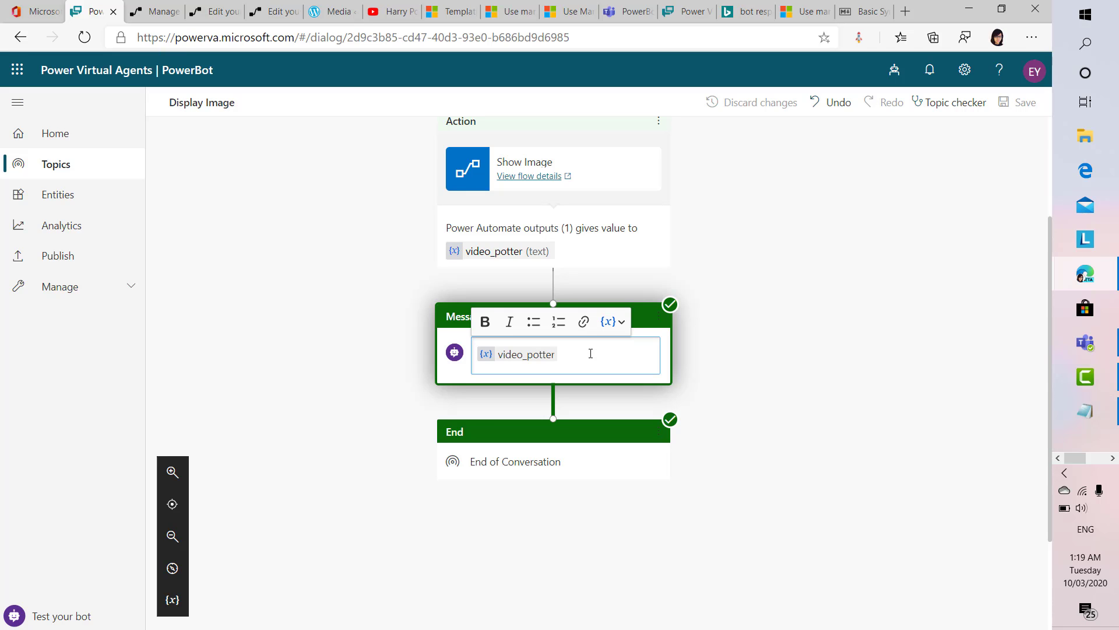
click(553, 293)
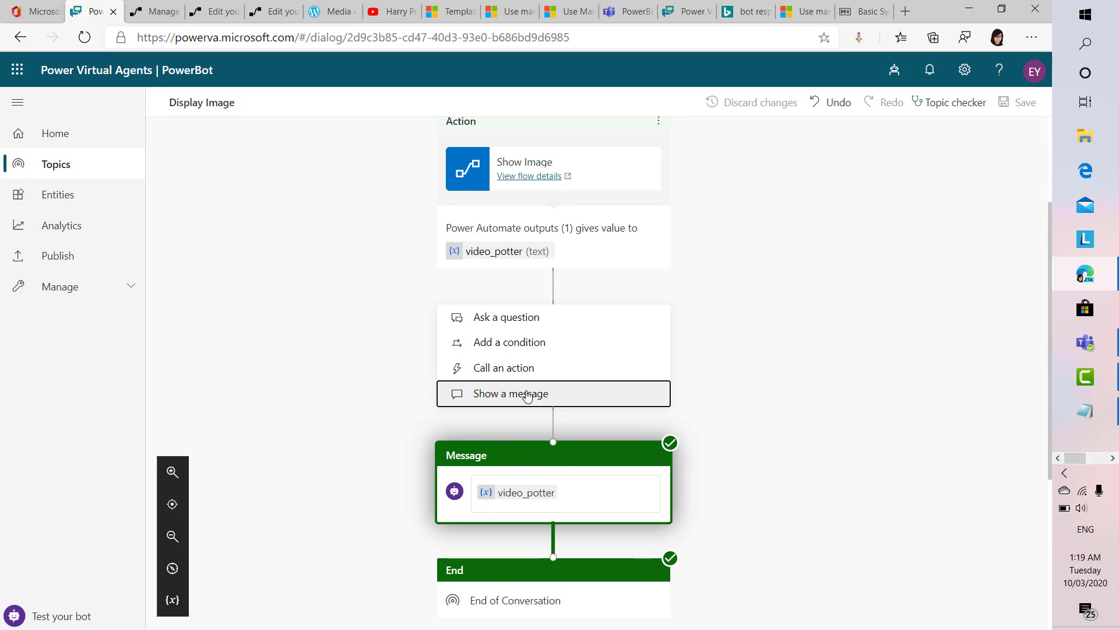
click(527, 396)
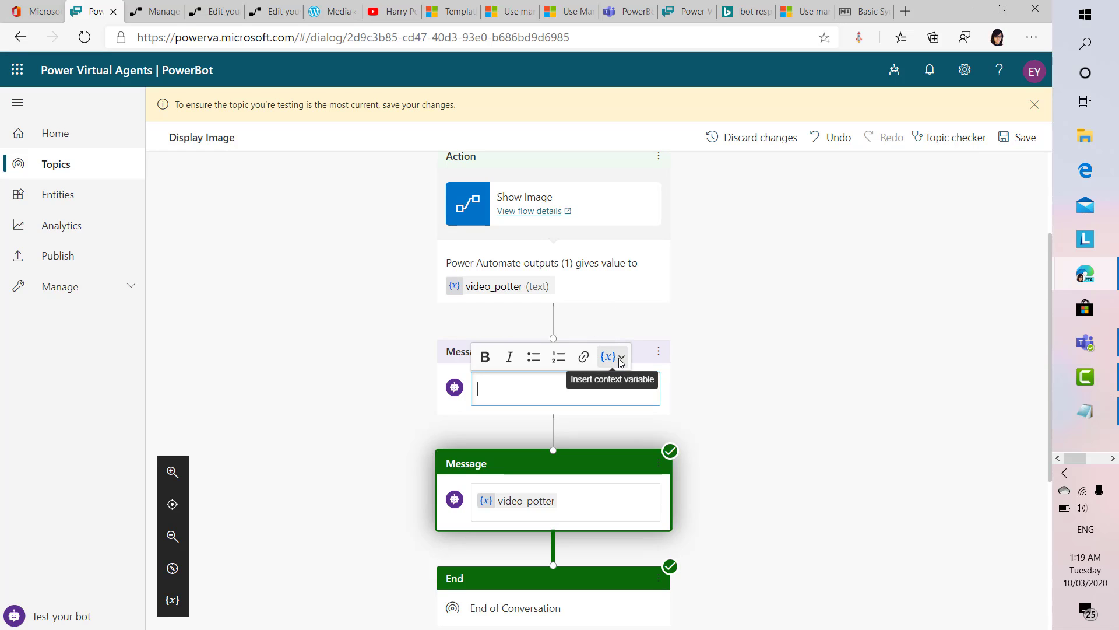
click(618, 357)
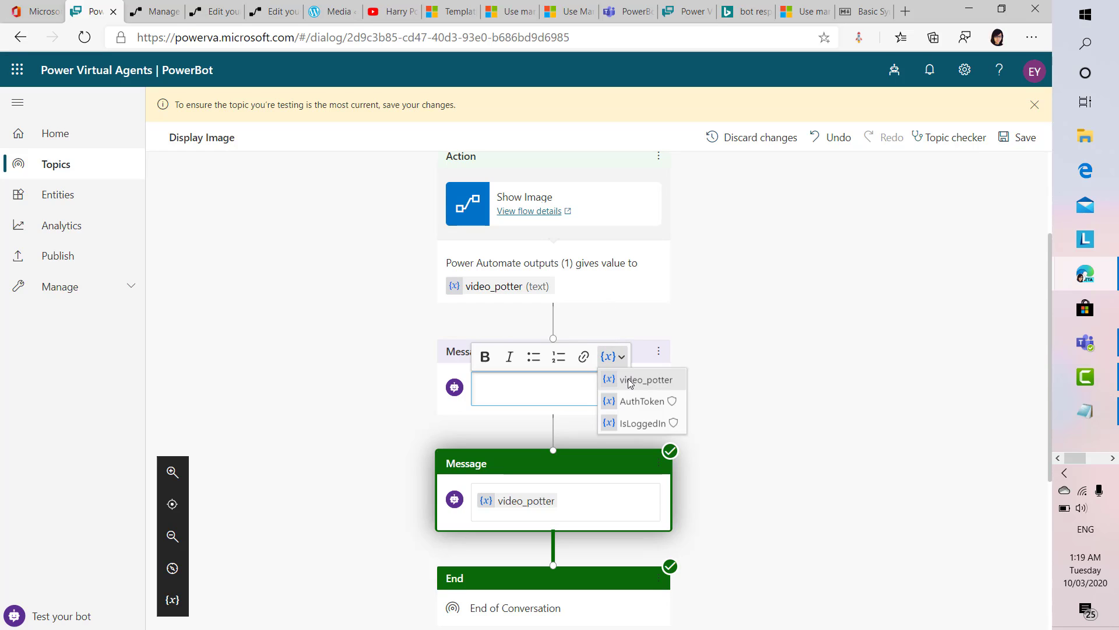
click(629, 380)
- Delete the duplicate video_potter message node directly below the Show Image action
click(660, 354)
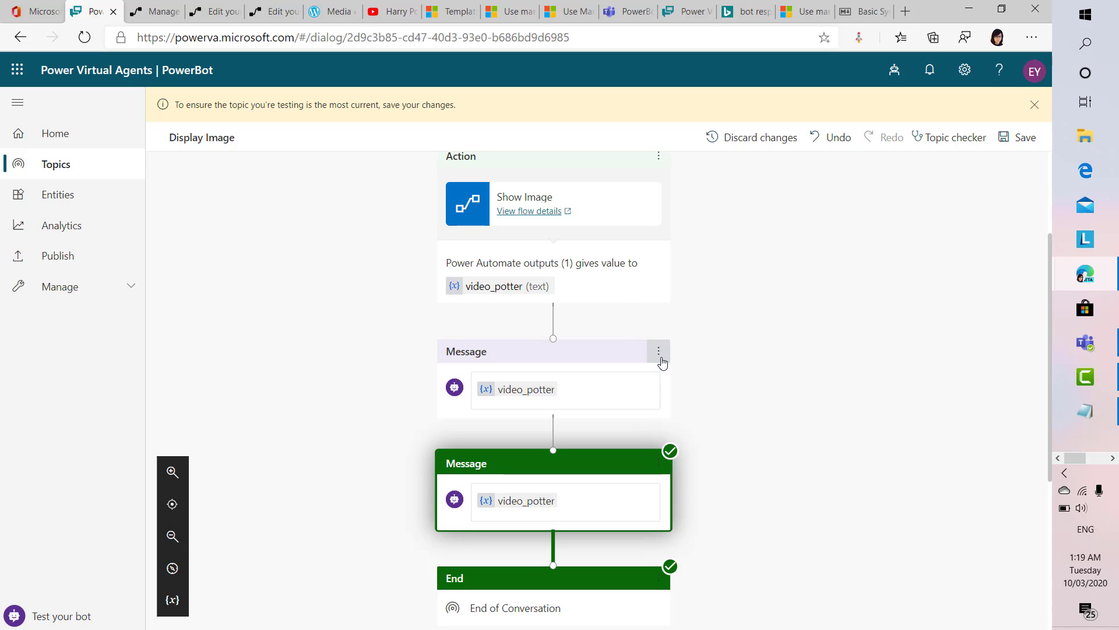
click(659, 352)
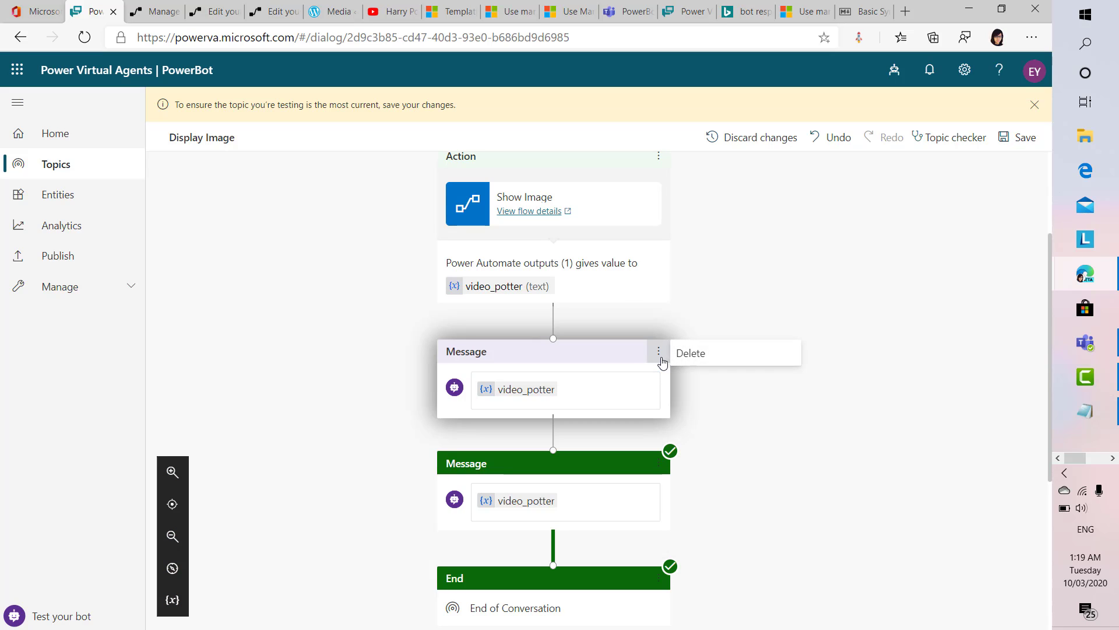
click(694, 357)
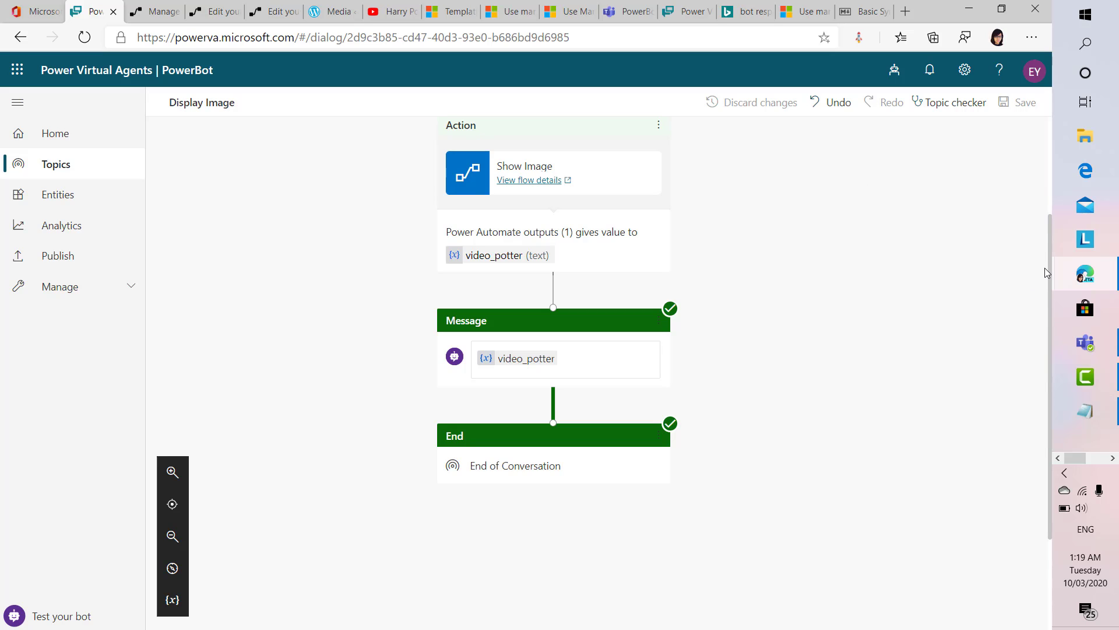
- Check the Display Image topic for errors and warnings with Topic checker, and close the results
scroll(963, 229, up, 3)
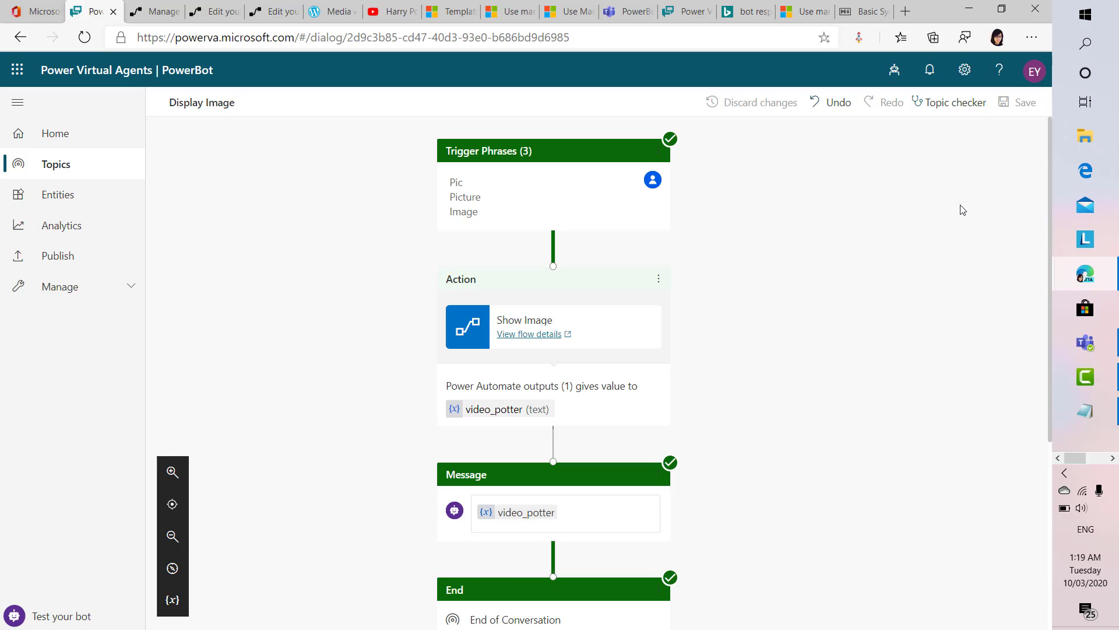
click(952, 111)
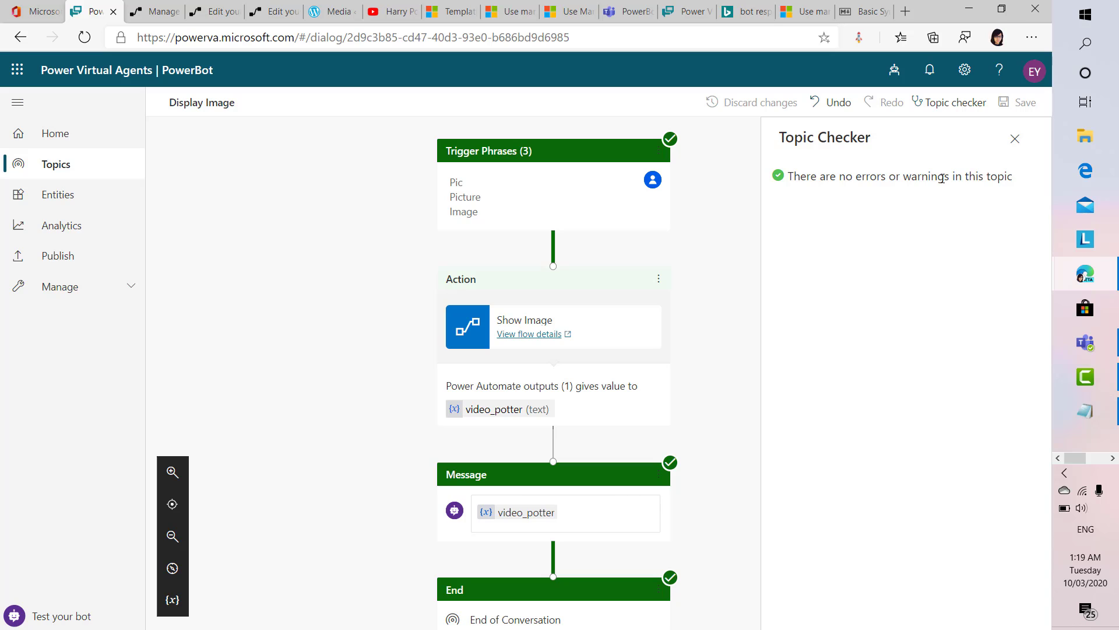
click(1015, 139)
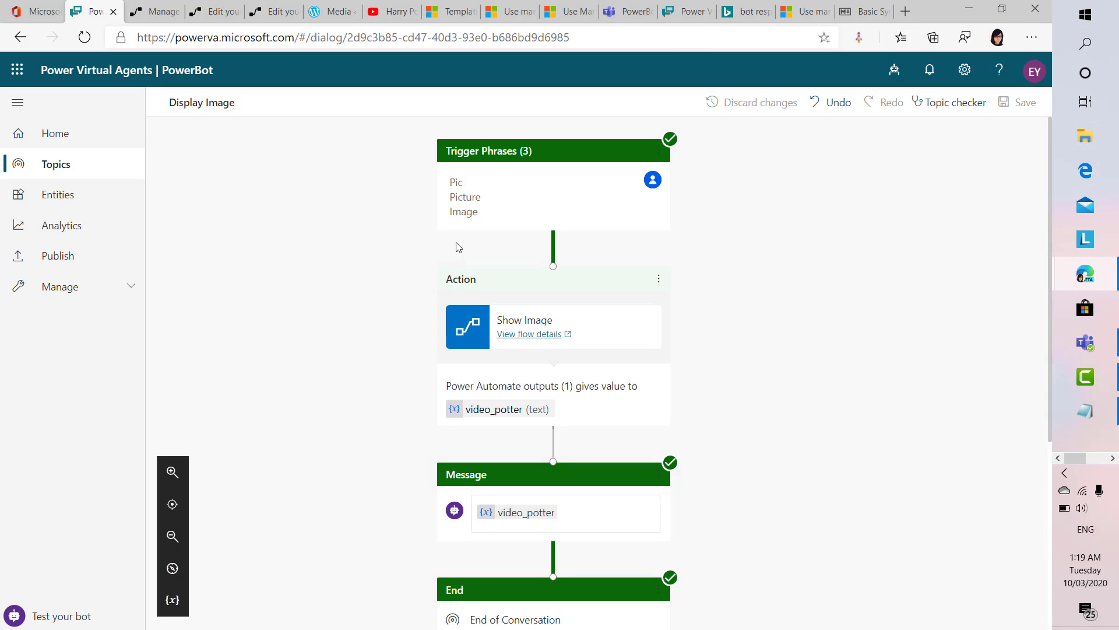
- Publish the bot's latest content and open the page for configuring its channels
click(94, 173)
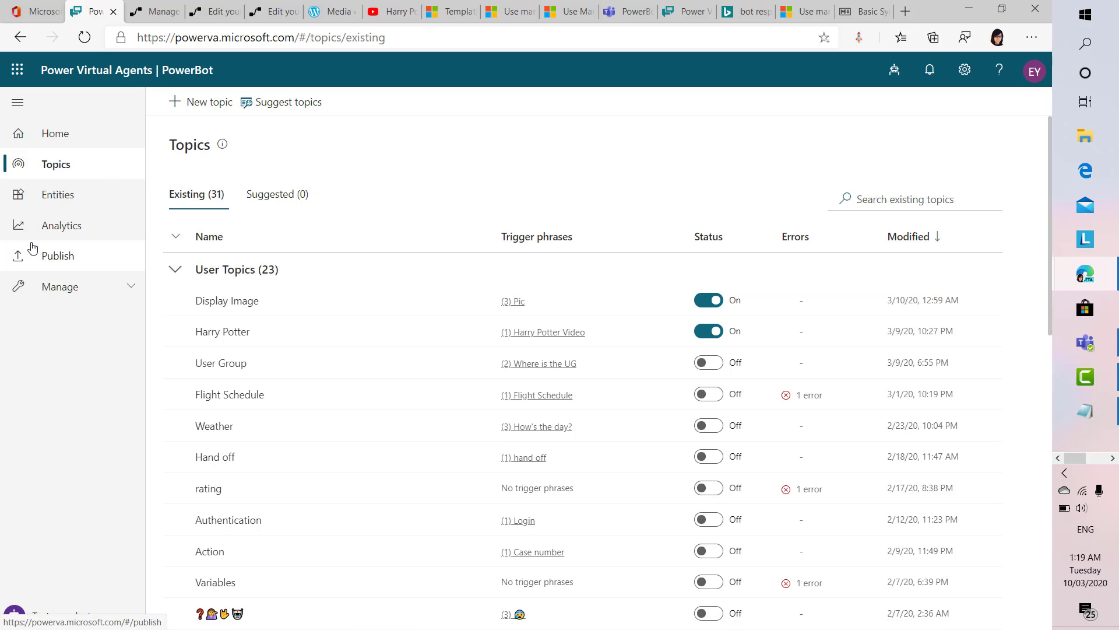
click(65, 265)
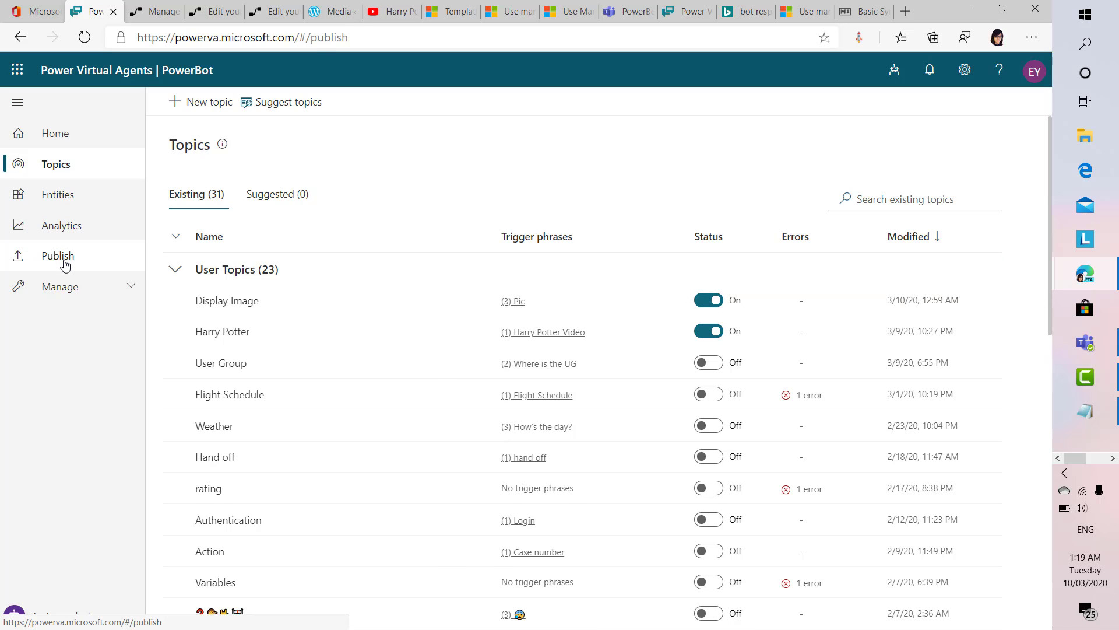
click(226, 201)
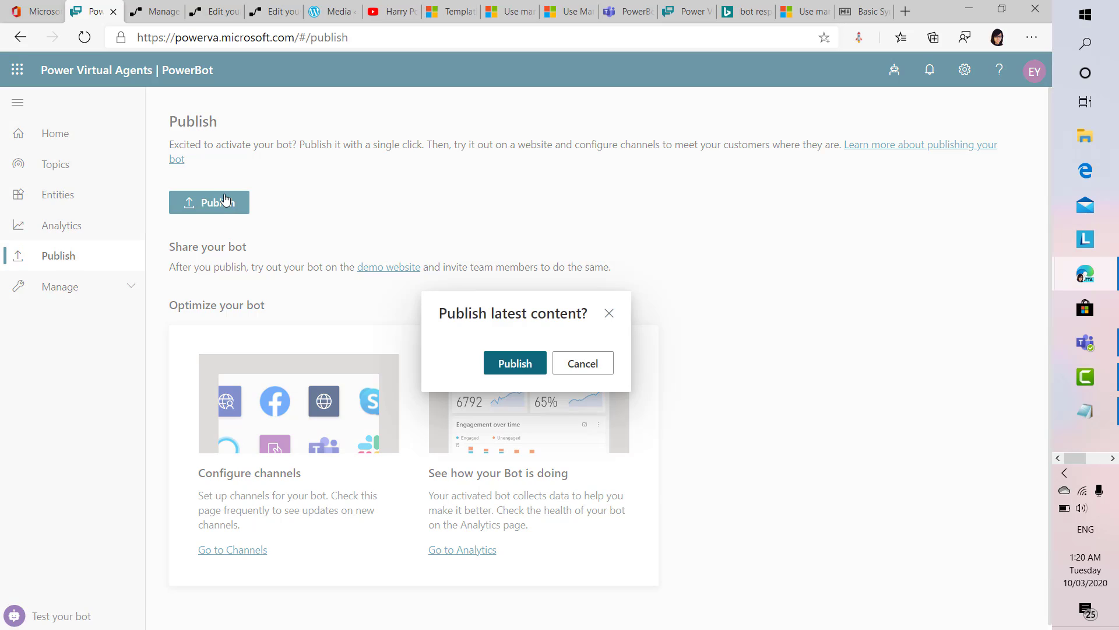
click(516, 363)
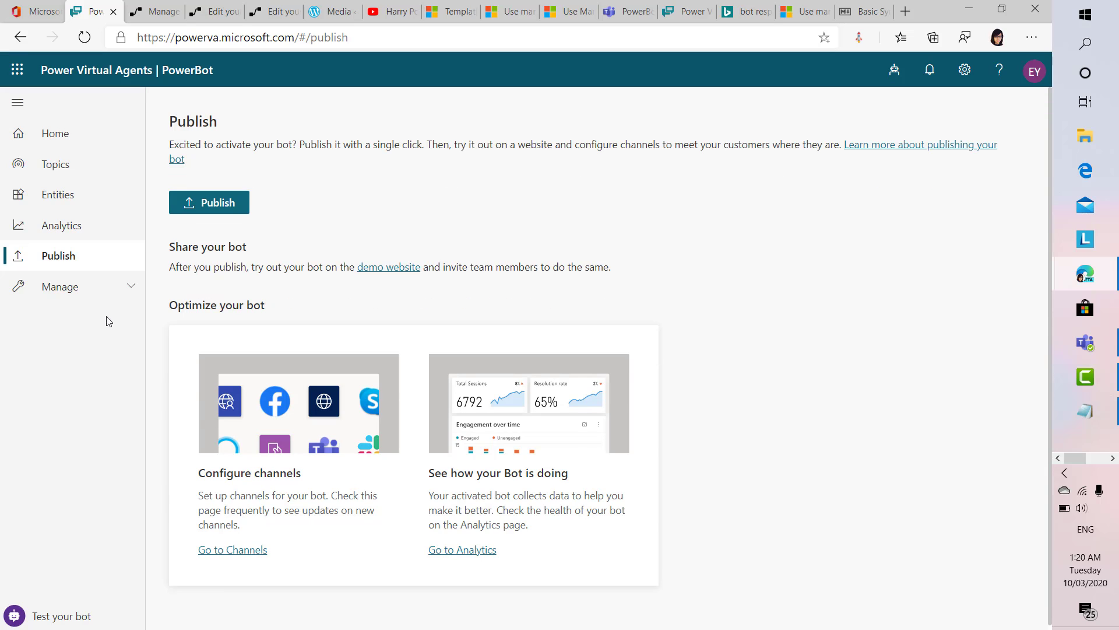
click(247, 552)
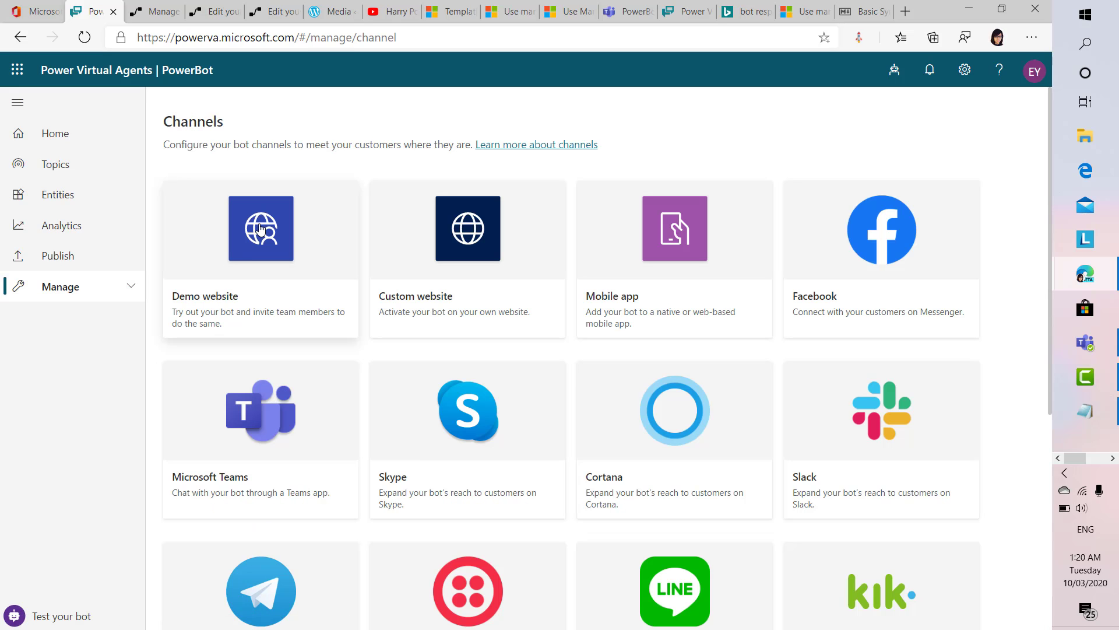
- Copy the share link from the Demo website channel and open that link in a new browser tab
click(260, 242)
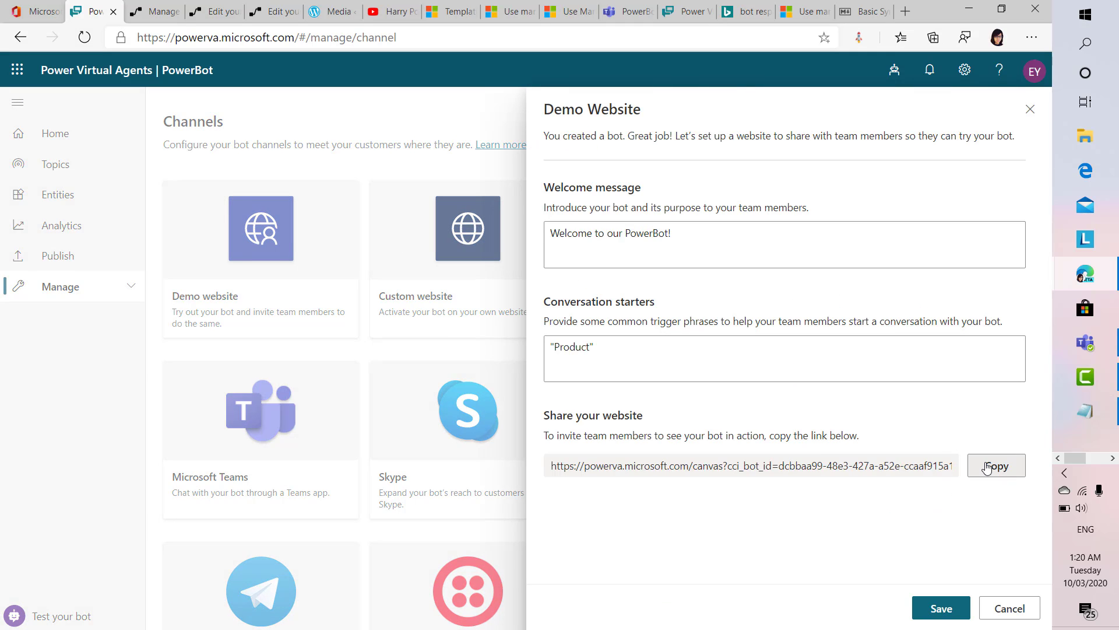
click(986, 468)
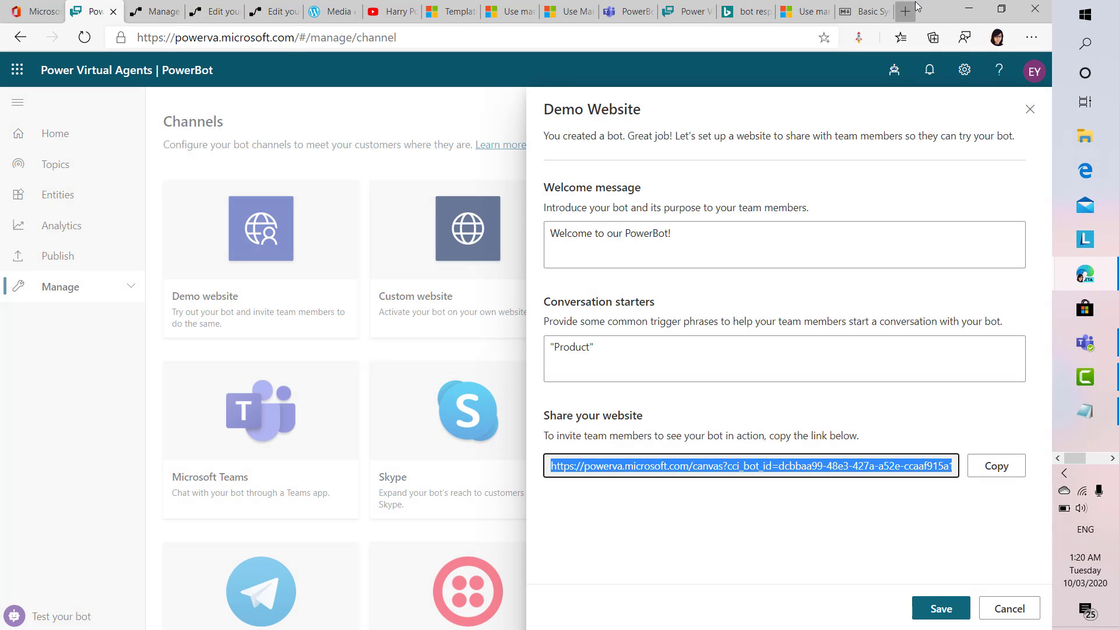
click(914, 9)
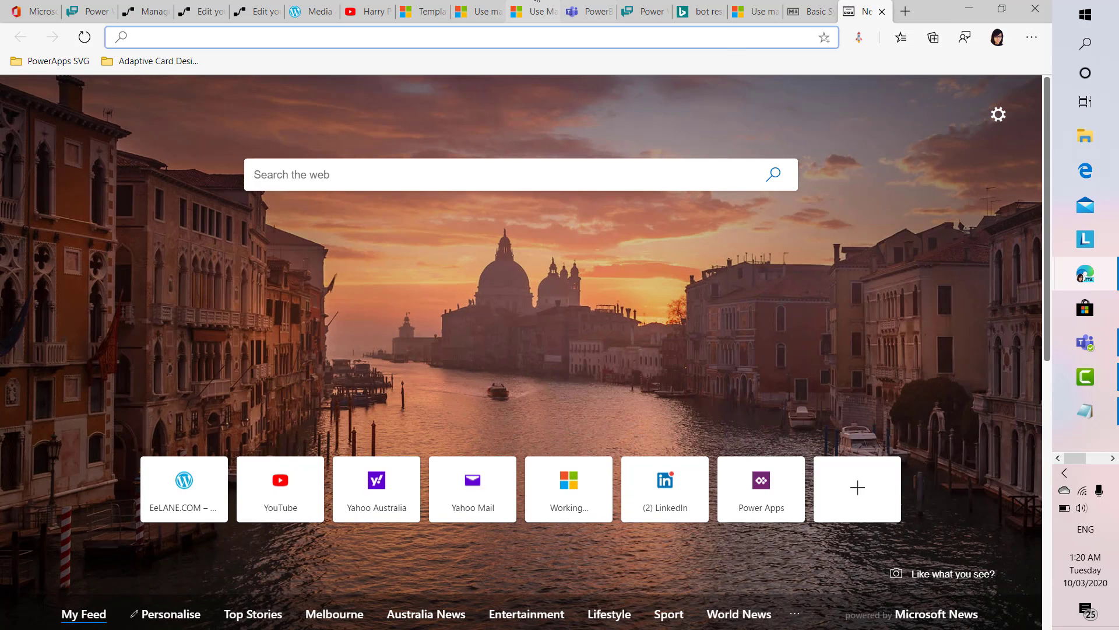
key(ctrl+v)
key(Return)
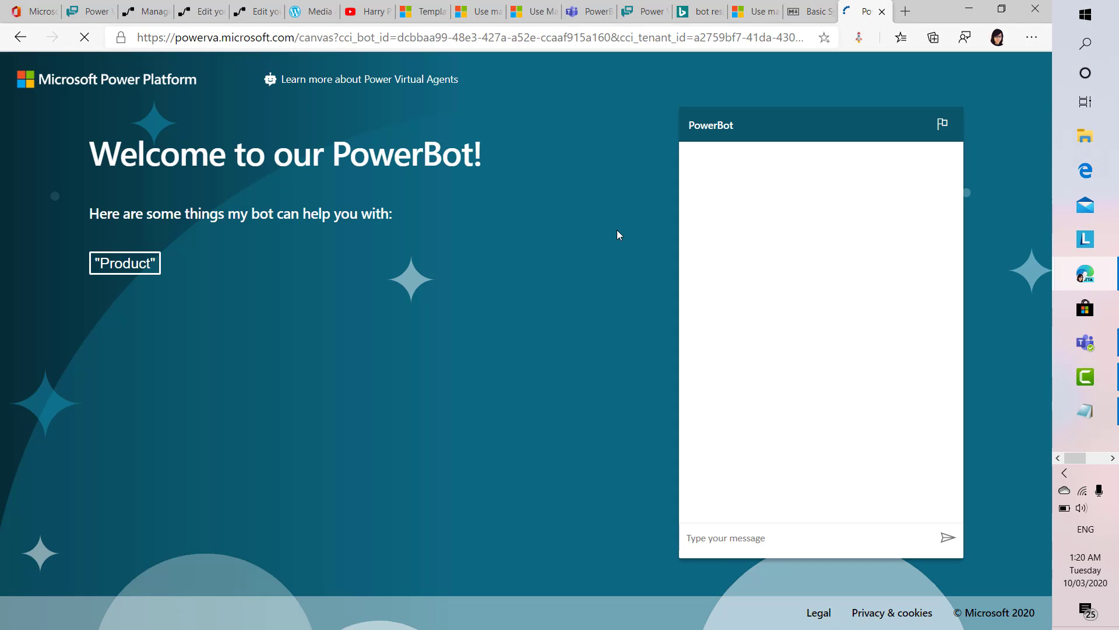
- Send the message "Image" to PowerBot on the demo website and view its image reply
click(746, 531)
text(Image)
key(Return)
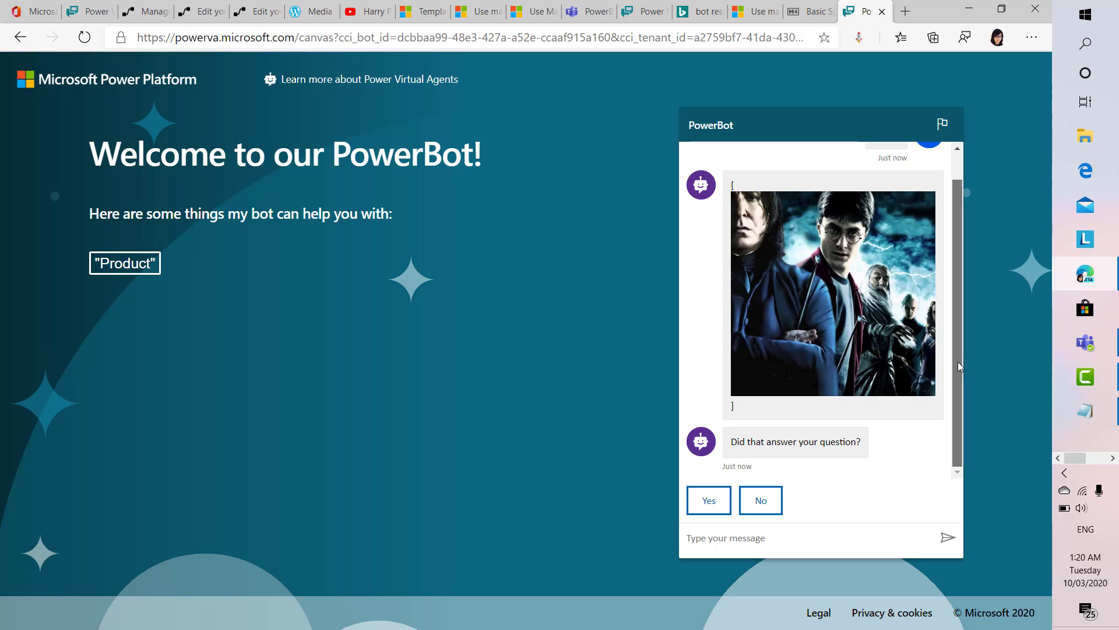
drag(961, 358, 957, 258)
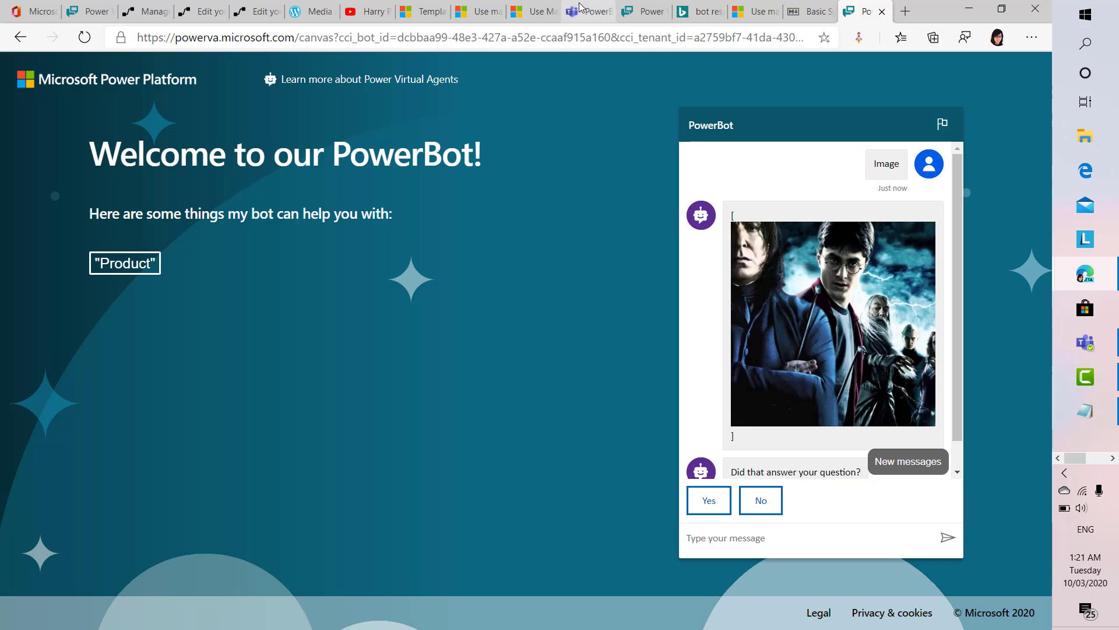
- Switch to the PowerBot chat in Microsoft Teams and send the message "Picture"
click(580, 10)
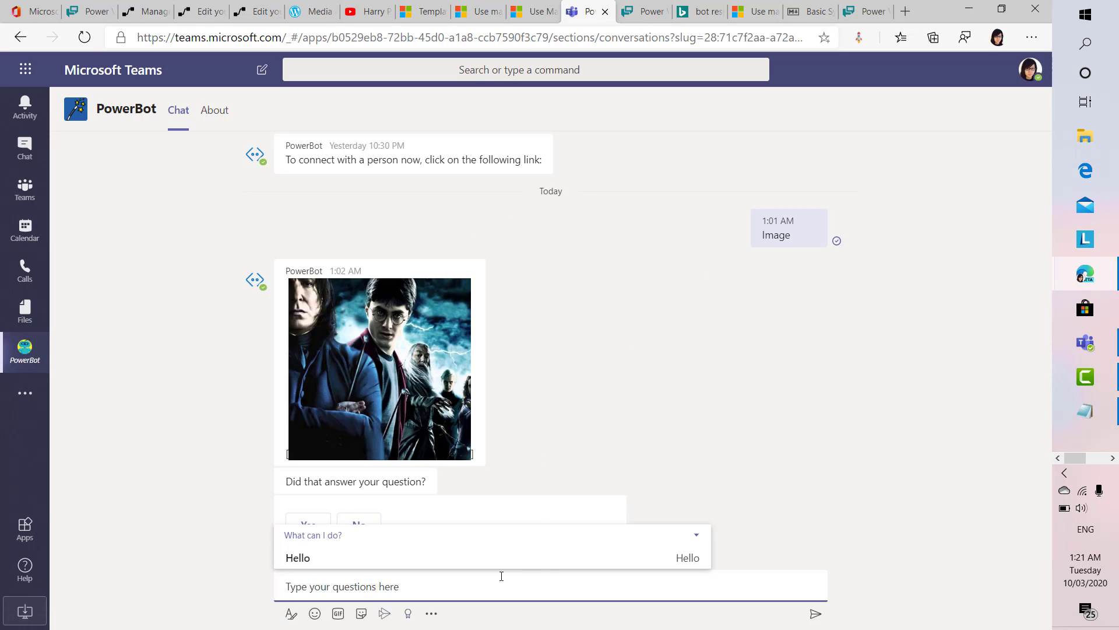
text(Picture)
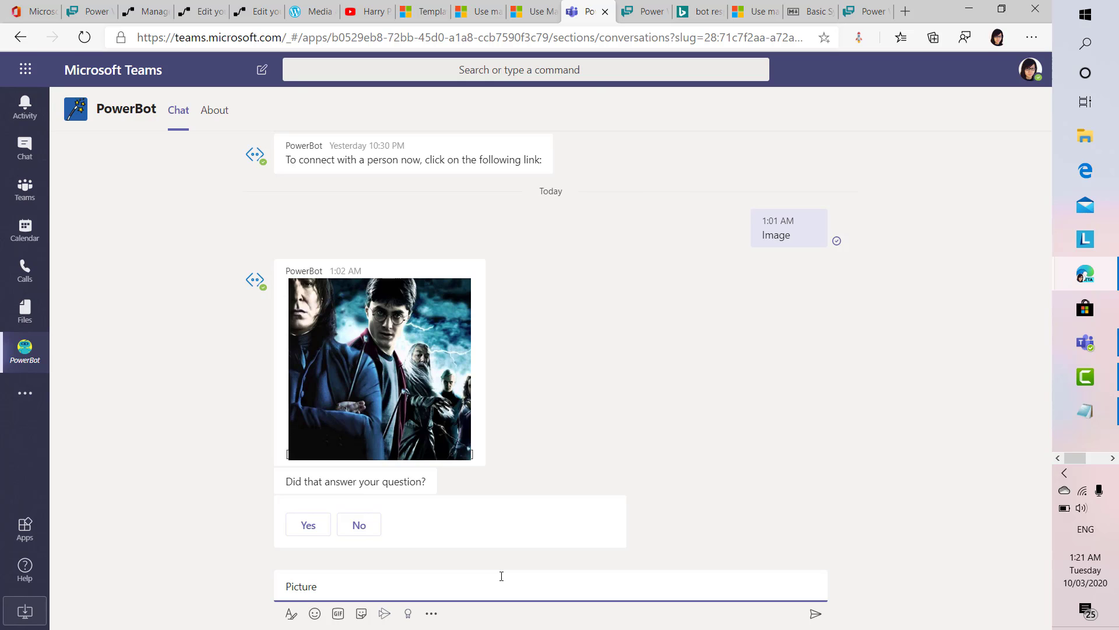
key(Return)
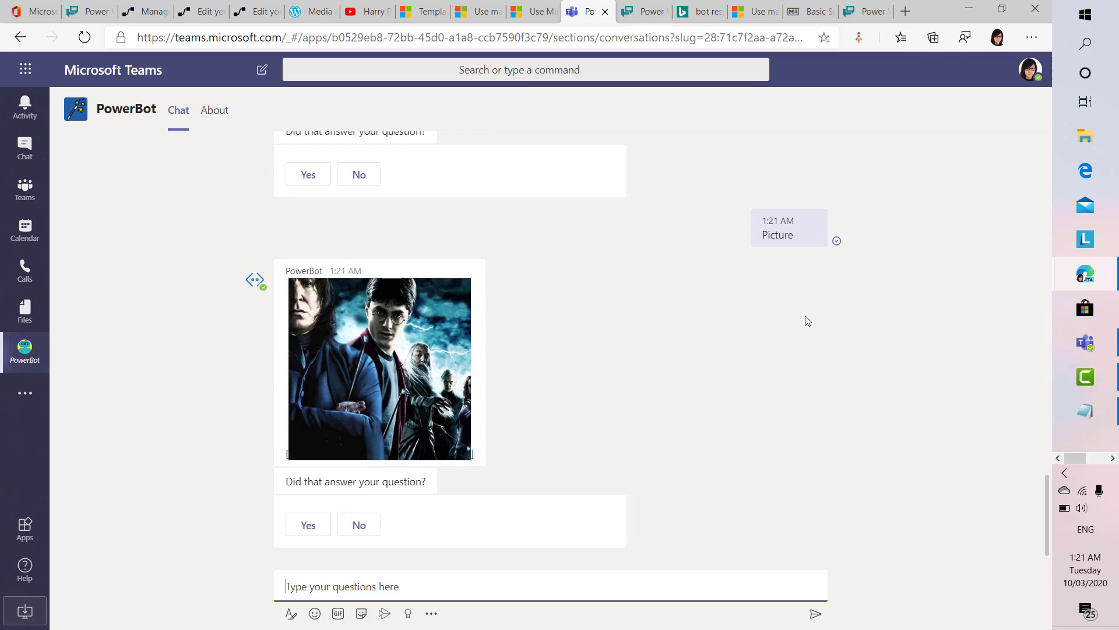
click(754, 5)
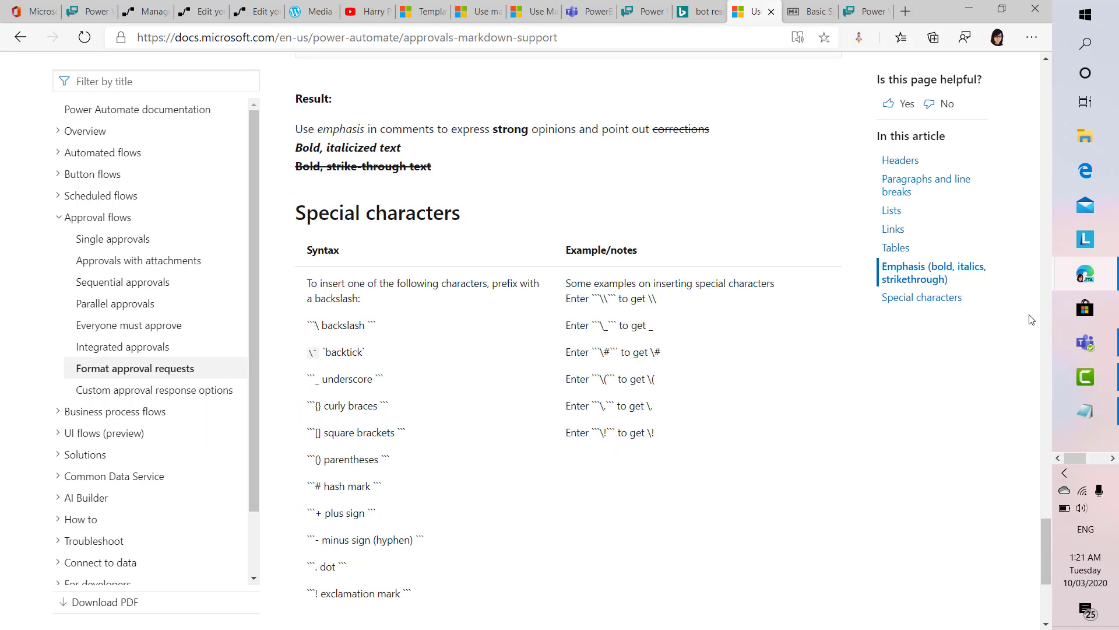
click(696, 5)
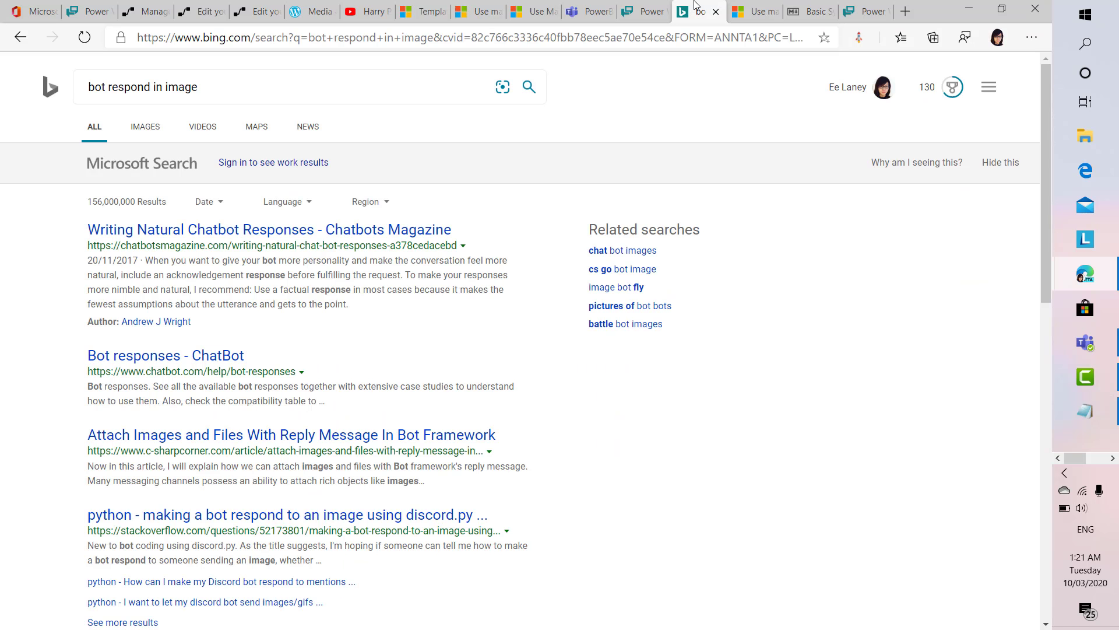
click(812, 7)
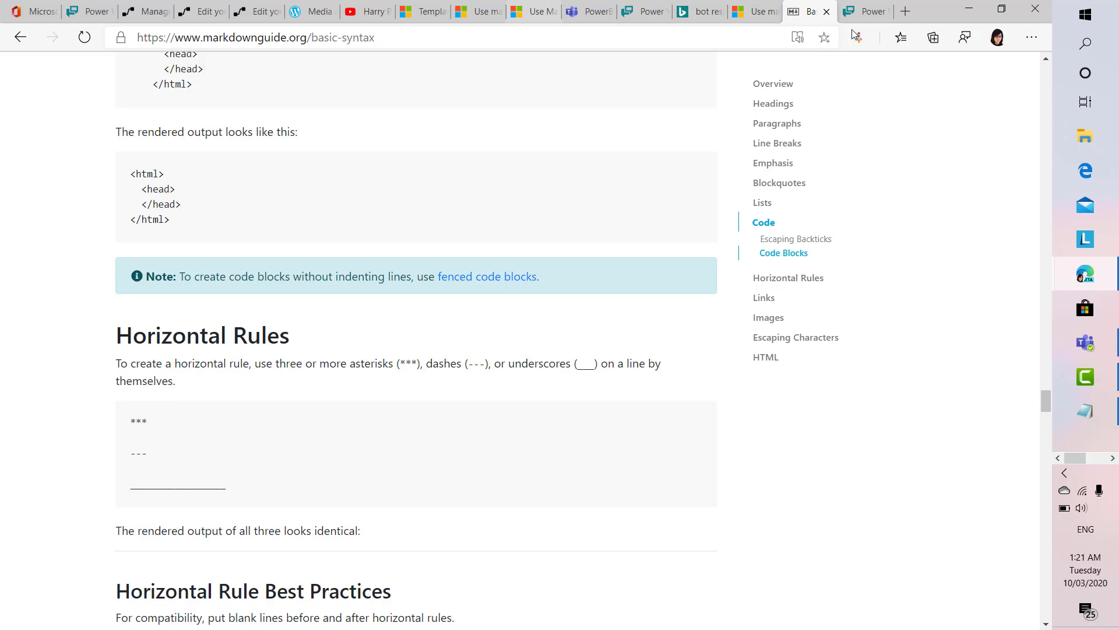
- Search the web in a new browser tab for "markdown language and Microsoft Teams"
click(910, 12)
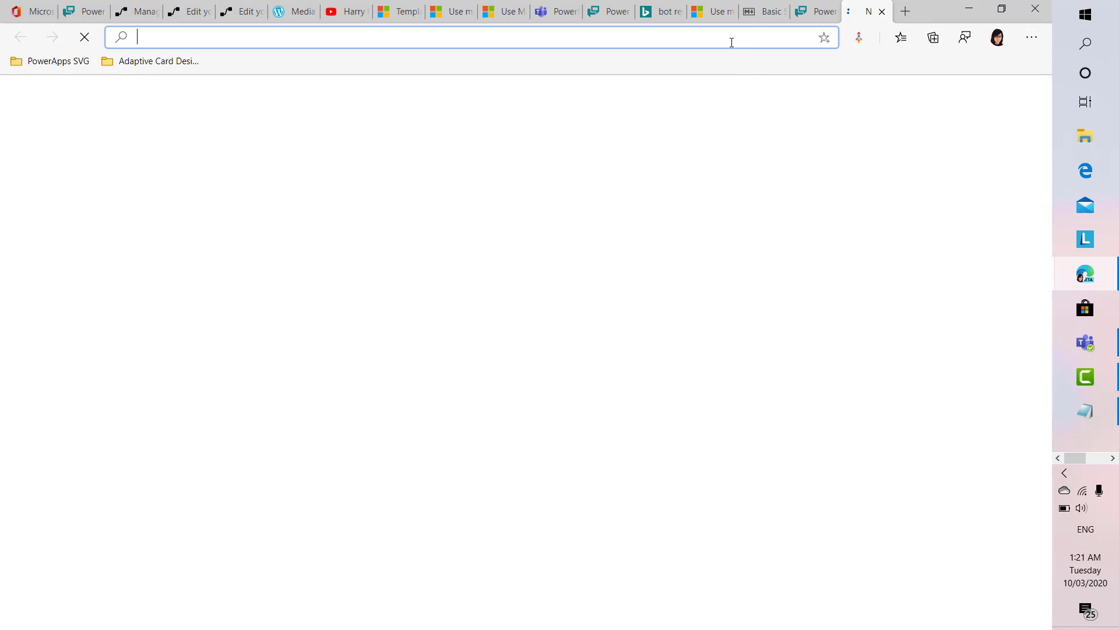
text(mark)
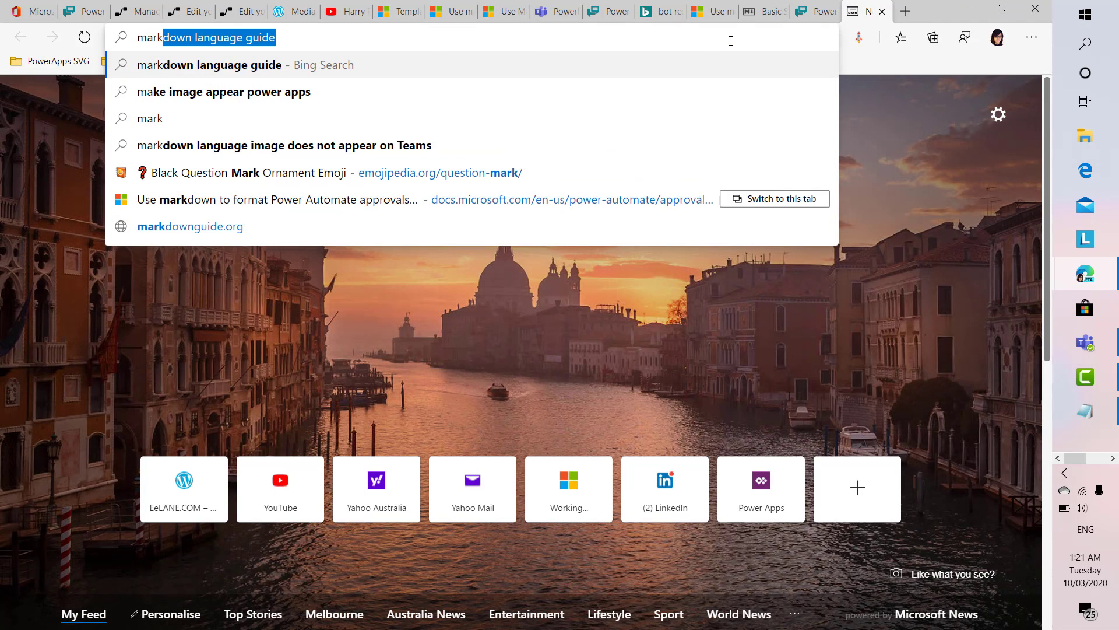
text(down la)
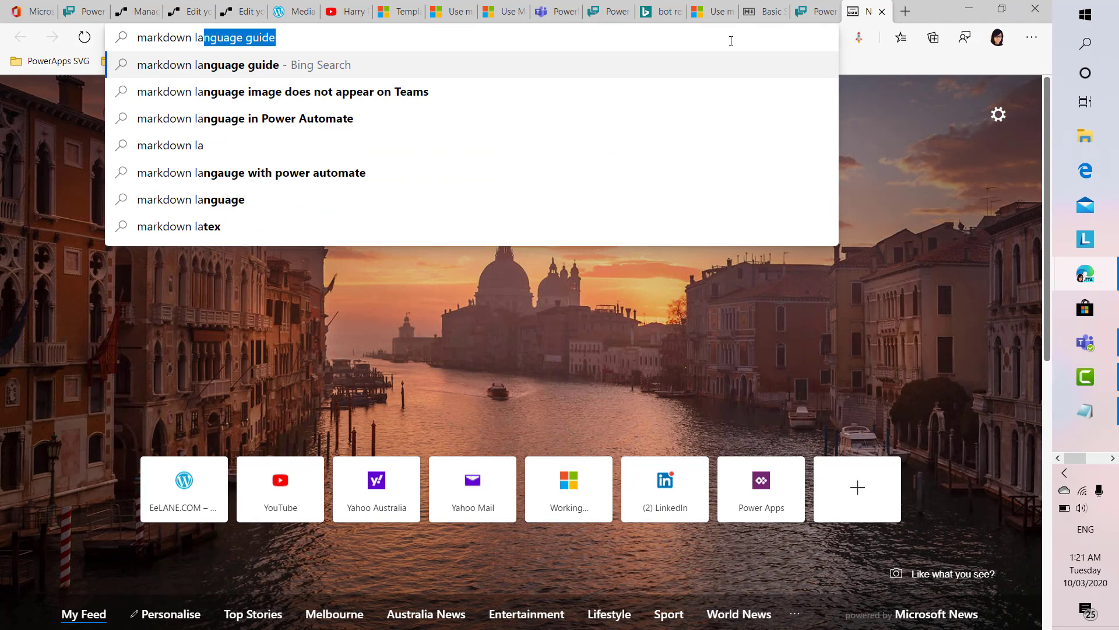
text(nguage )
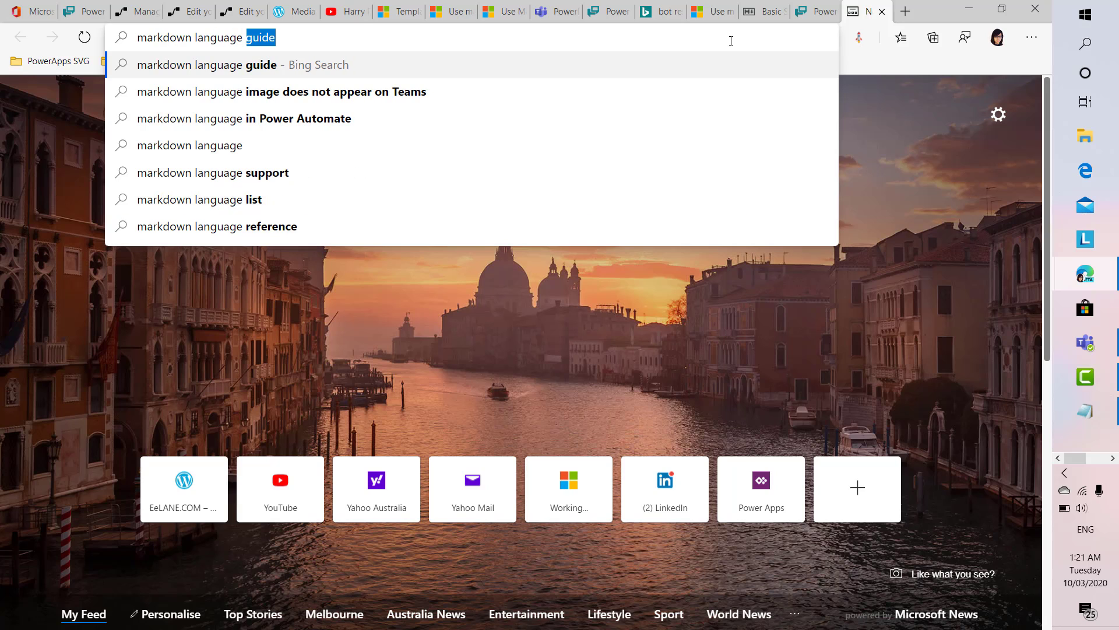
text(in)
key(BackSpace)
key(BackSpace)
text(and)
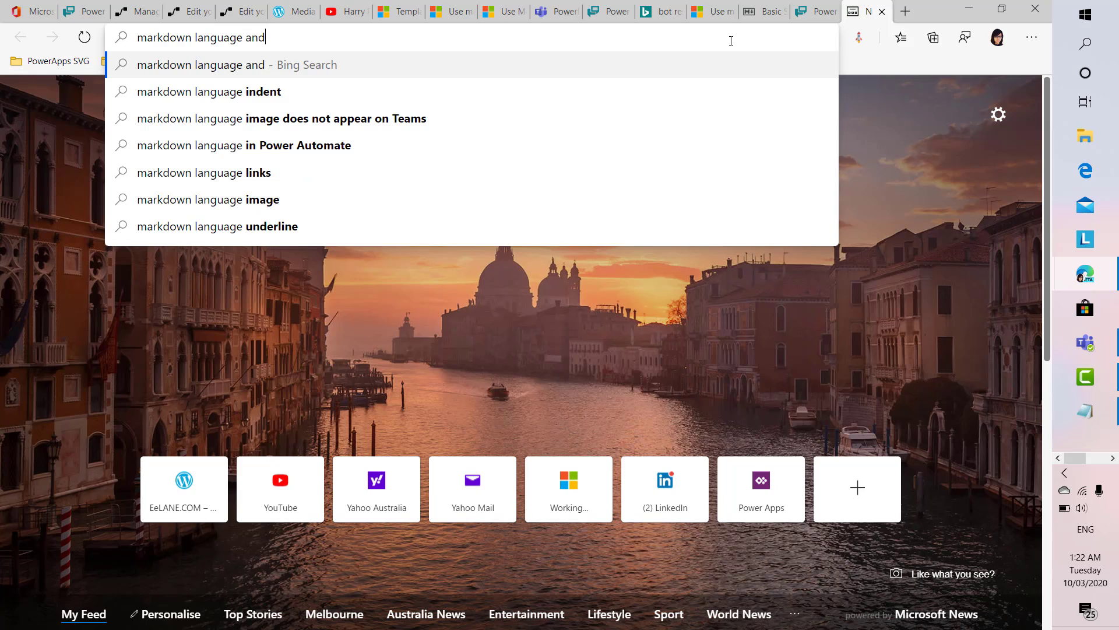
text( Microsoft T)
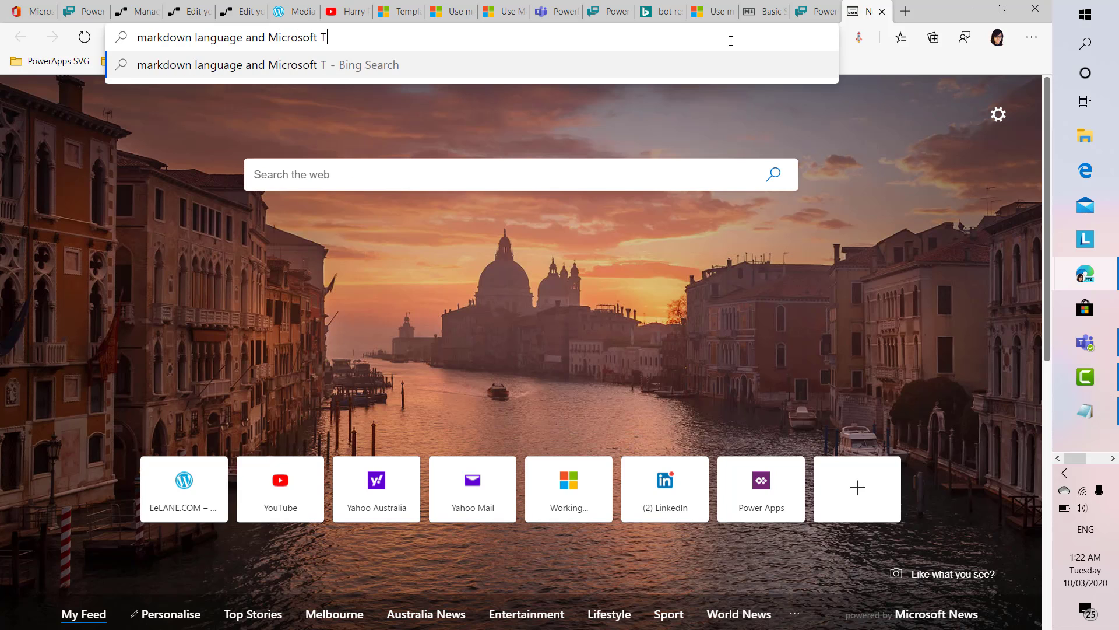
text(eams)
key(Return)
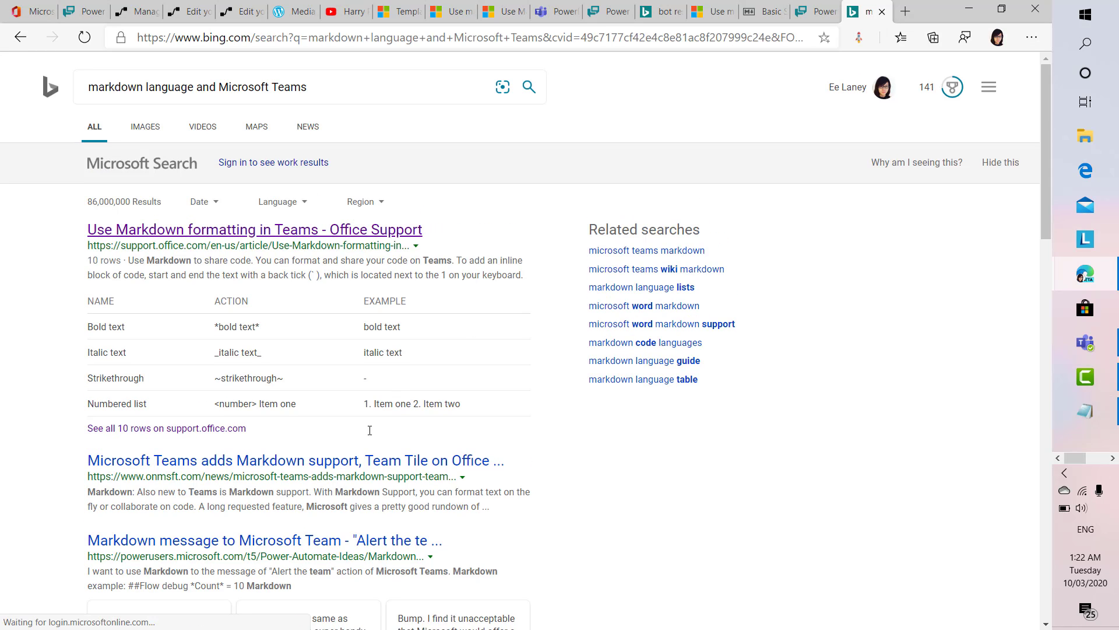
- Open the Office Support article "Use Markdown formatting in Teams" and examine its table of available Markdown actions
click(306, 234)
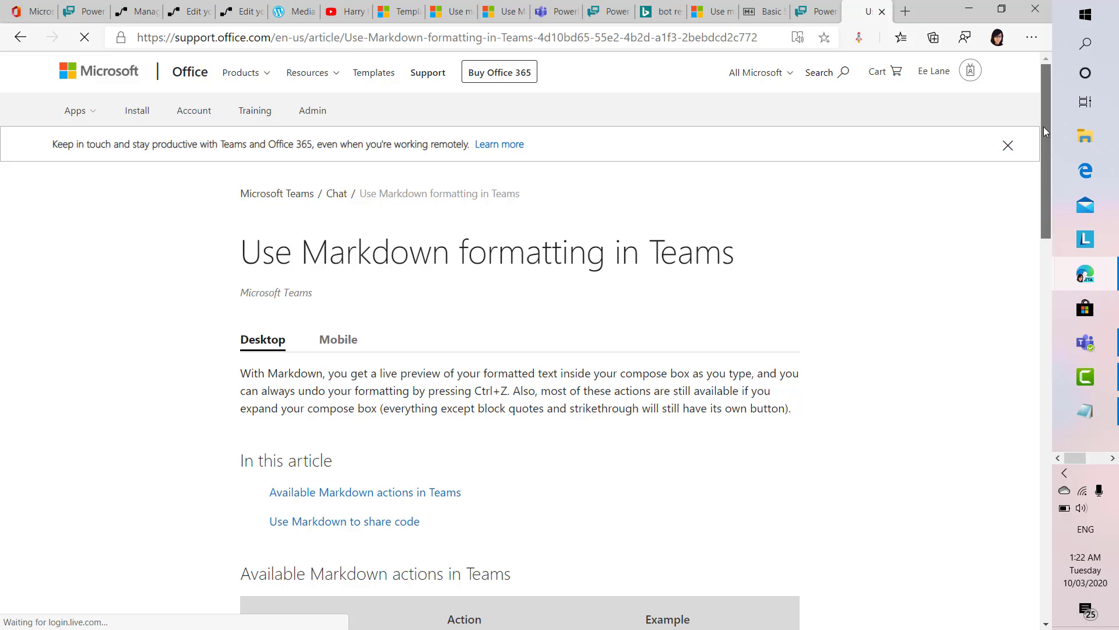
drag(1044, 127, 1025, 279)
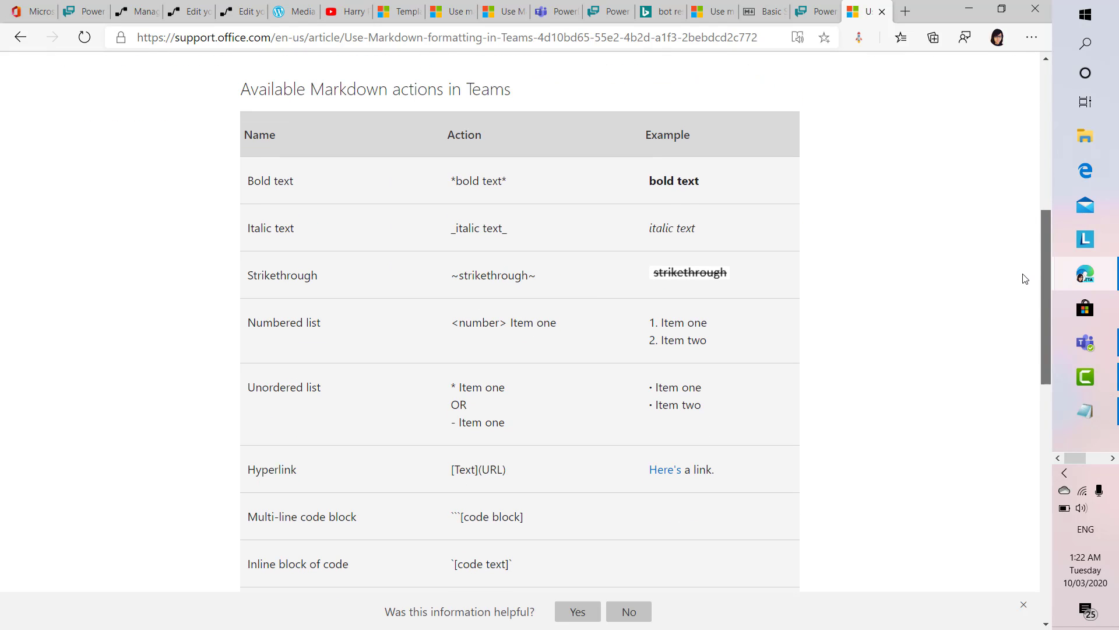
drag(1025, 278, 1034, 319)
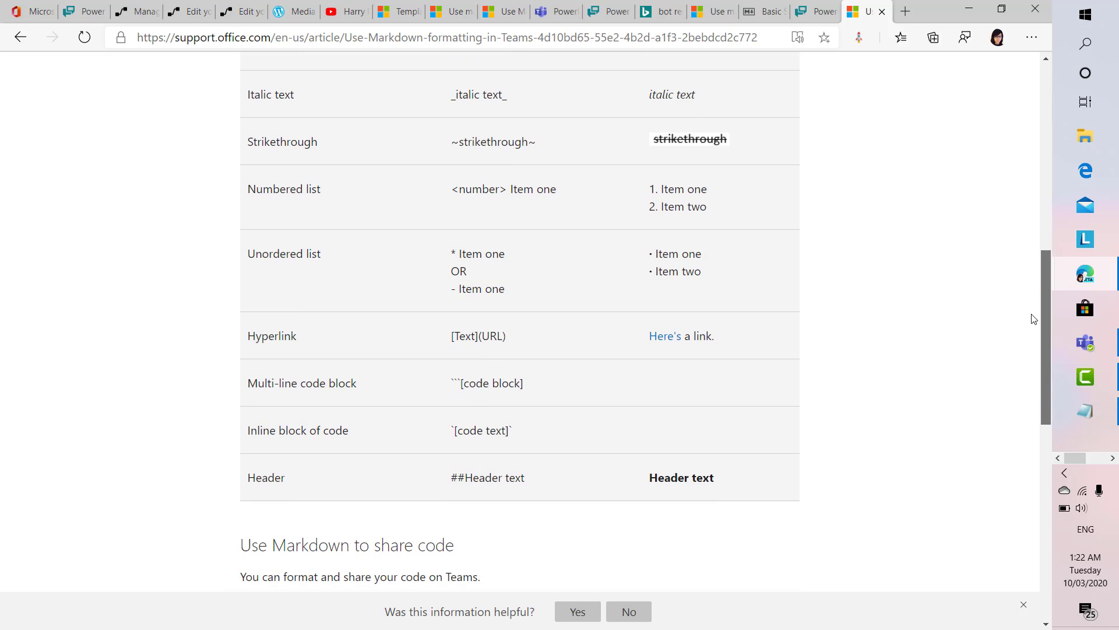
drag(1045, 311, 1012, 258)
scroll(1013, 258, down, 2)
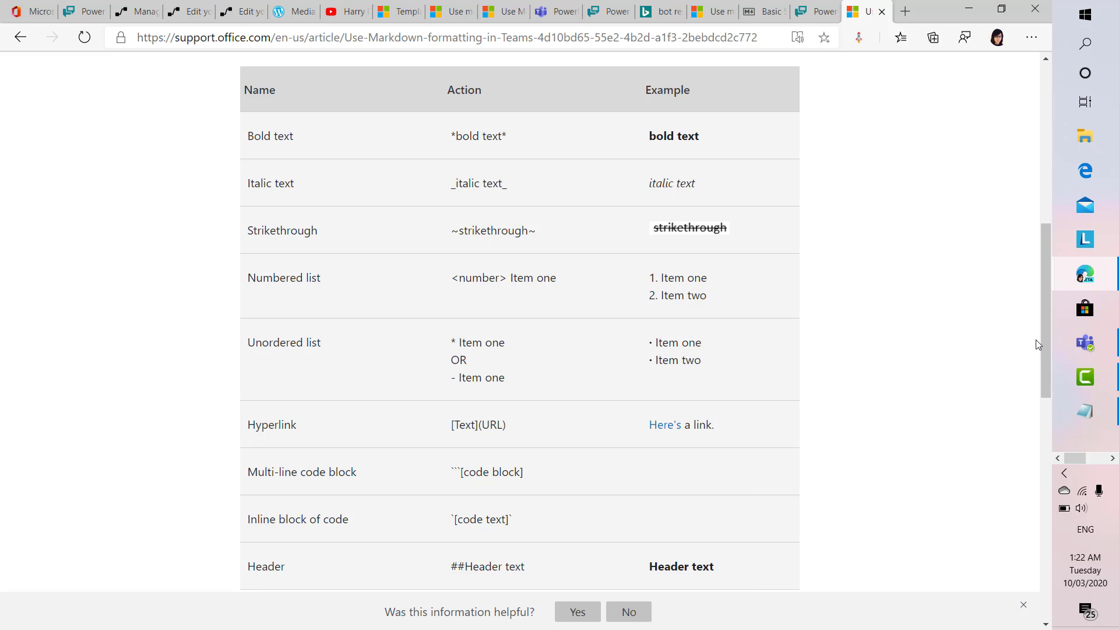
drag(1049, 340, 1050, 342)
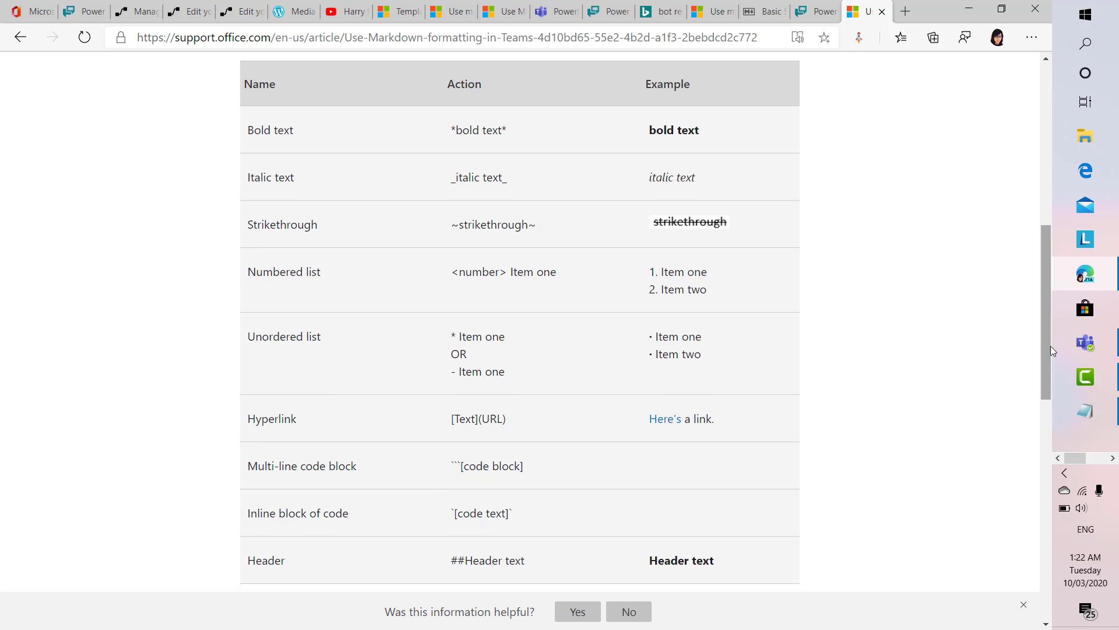